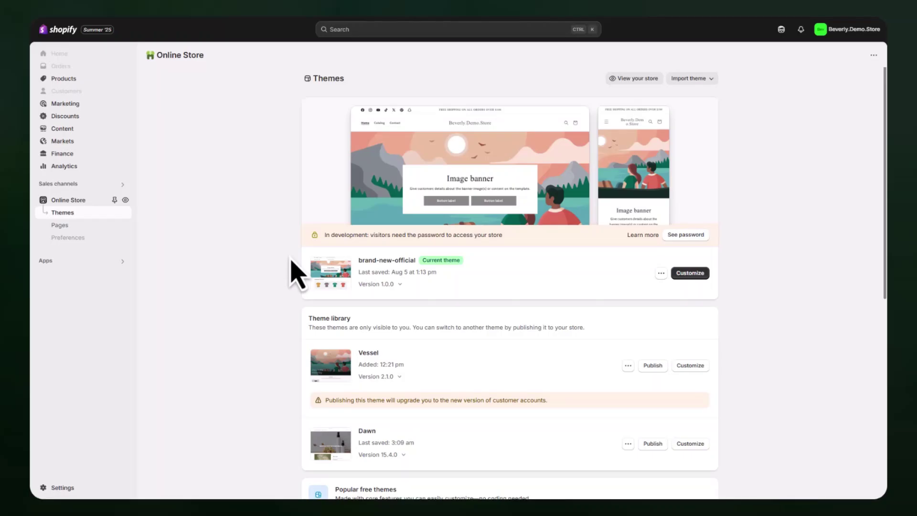
- Scroll through the Online Store themes overview before moving to the empty Products page
scroll(290, 258, down, 4)
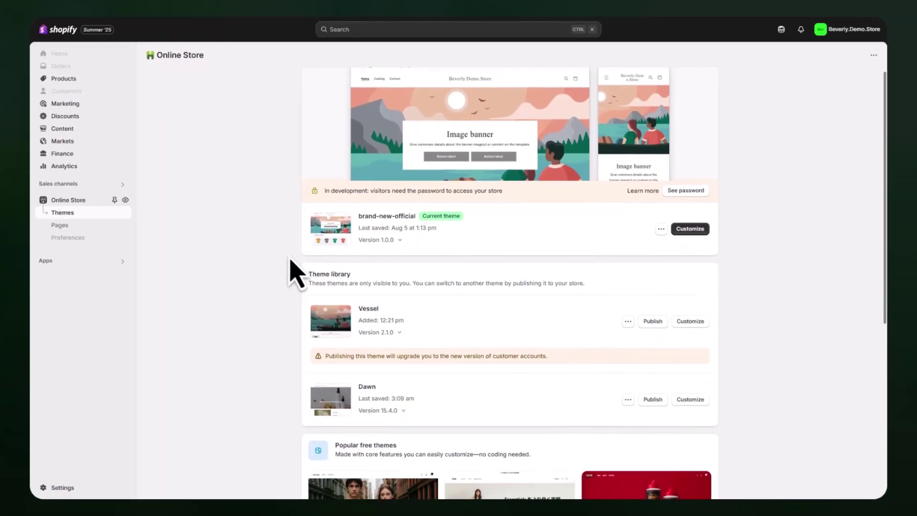
scroll(290, 259, down, 4)
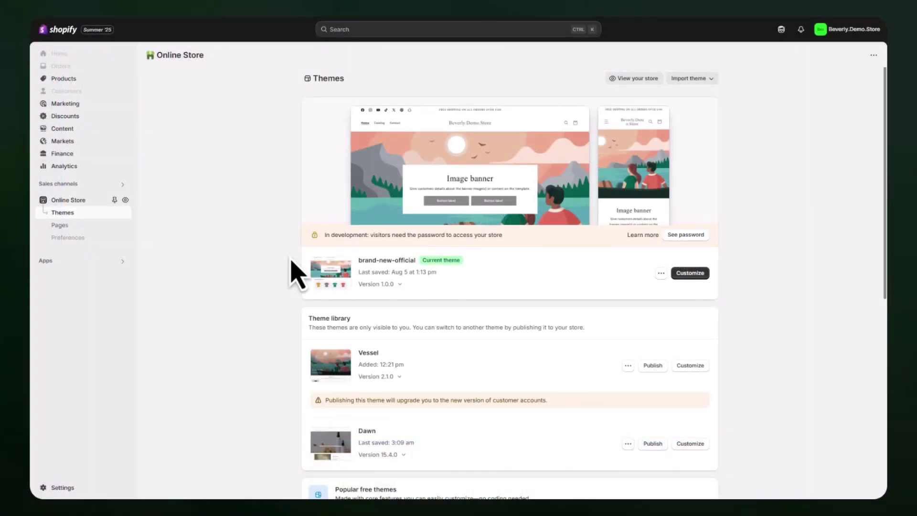
scroll(297, 272, down, 4)
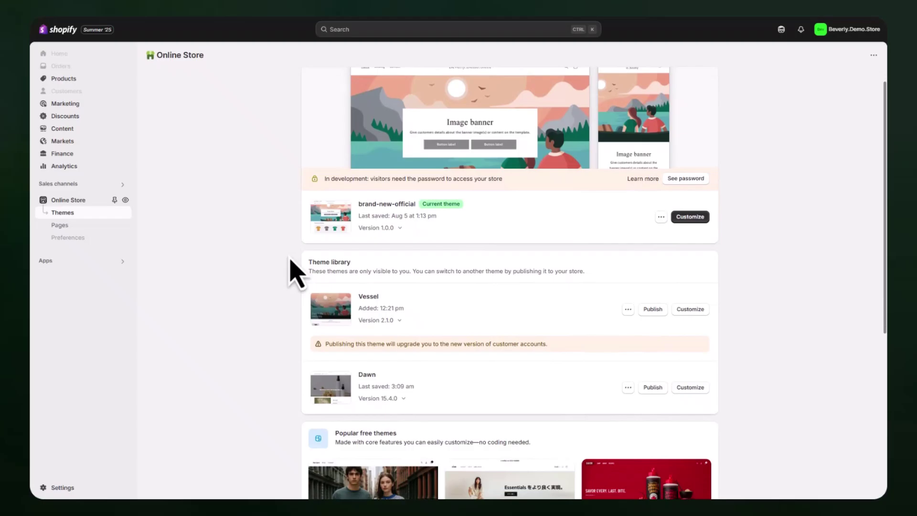
scroll(296, 273, up, 4)
scroll(297, 272, down, 3)
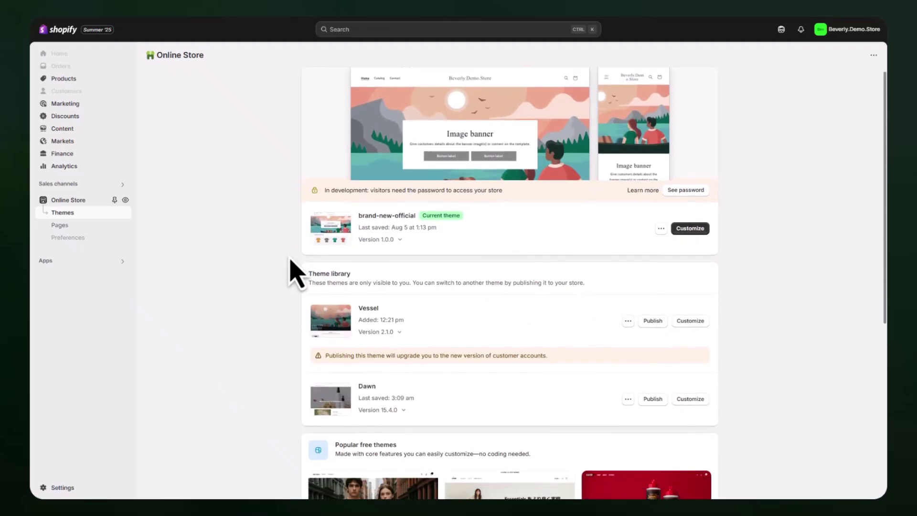
scroll(297, 273, down, 4)
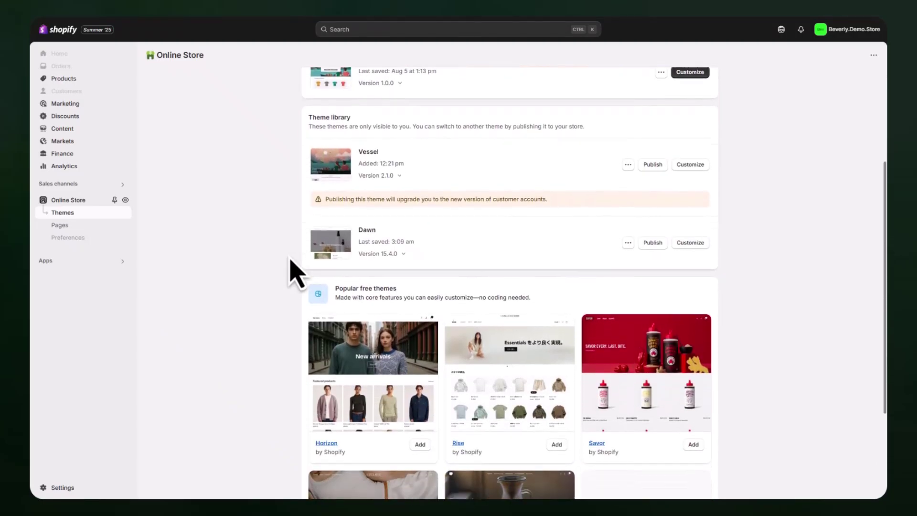
scroll(296, 272, down, 2)
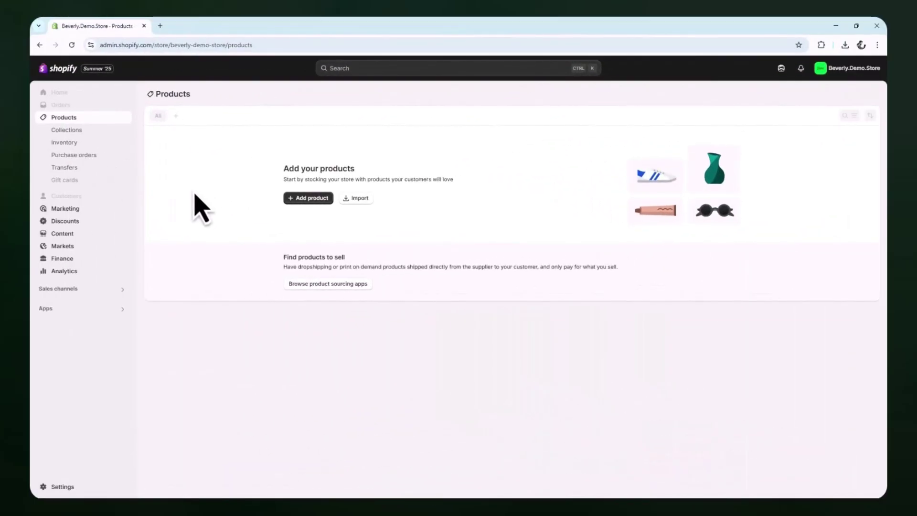
- Add the free Dawn theme from Popular free themes and open it in the theme editor
click(85, 293)
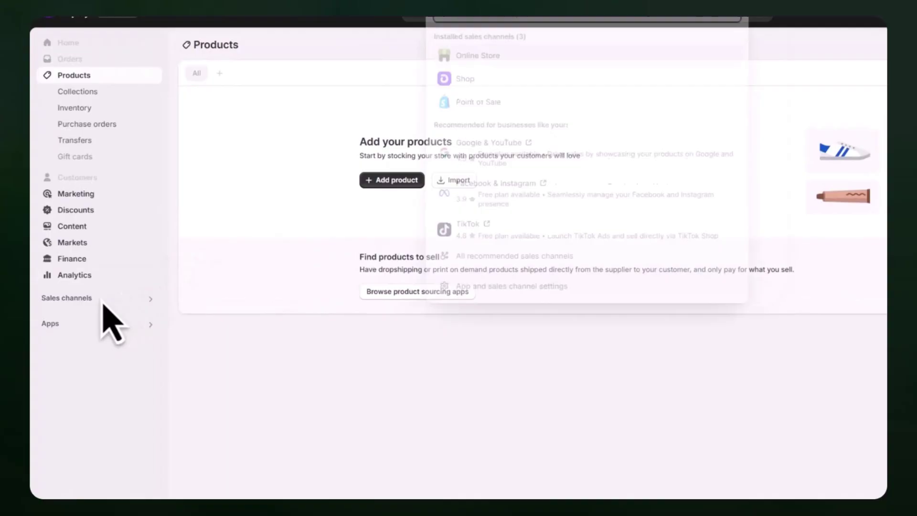
click(466, 60)
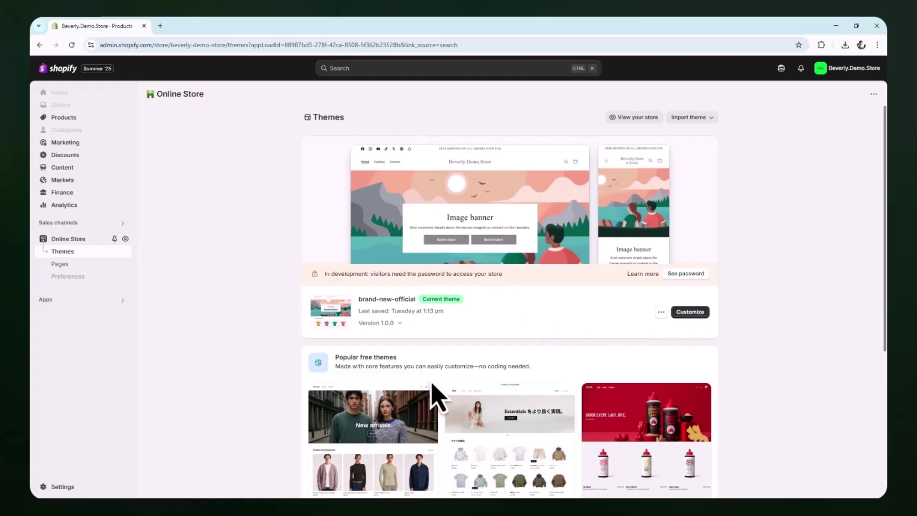
scroll(422, 386, down, 5)
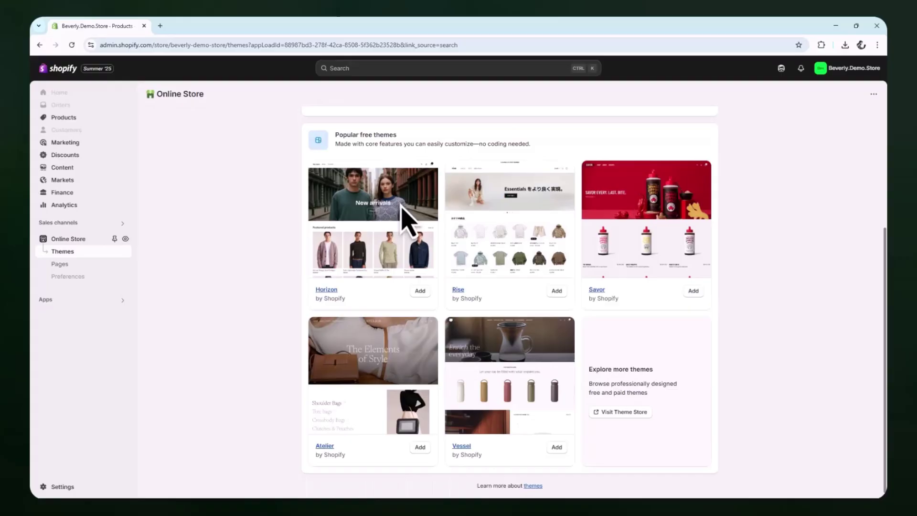
click(414, 241)
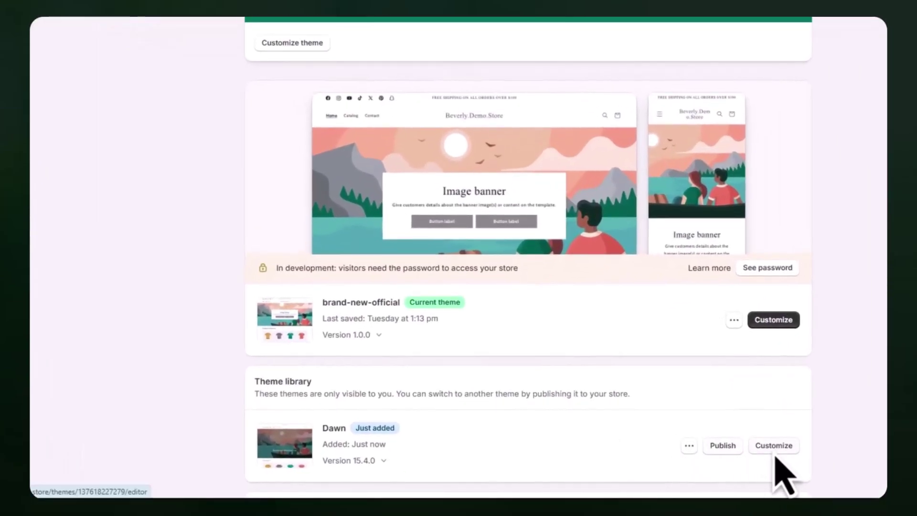
click(774, 446)
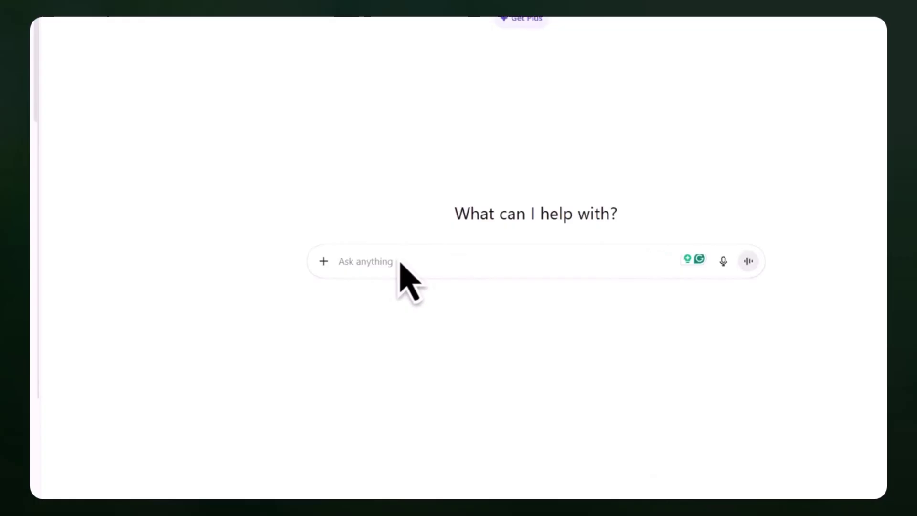
- Ask ChatGPT for a modern, clean homepage layout for a Shopify organic skin care store
click(385, 262)
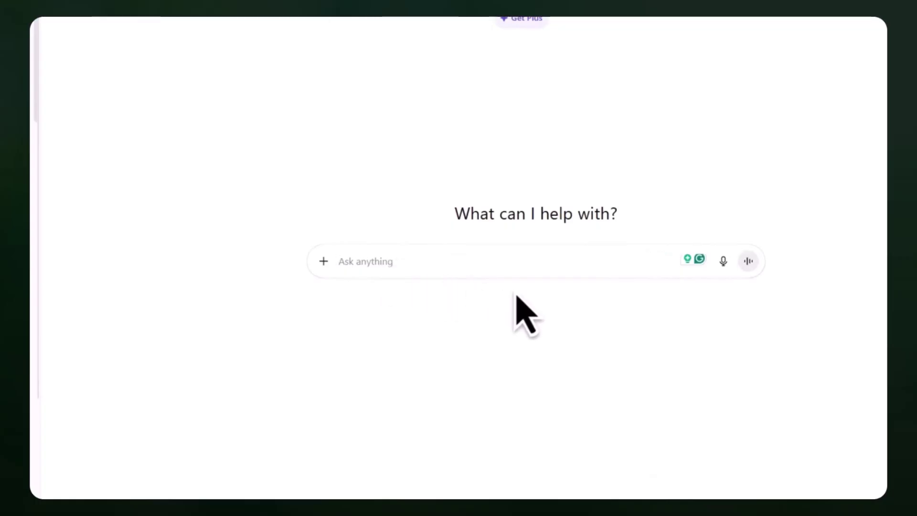
text(Can you recommend a homepage layout for a Shopify store that sell)
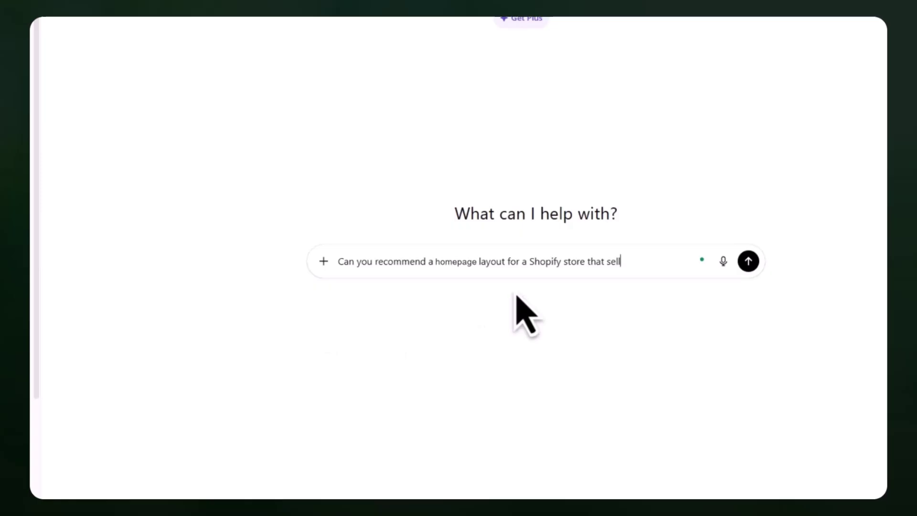
text(s insert your product type h)
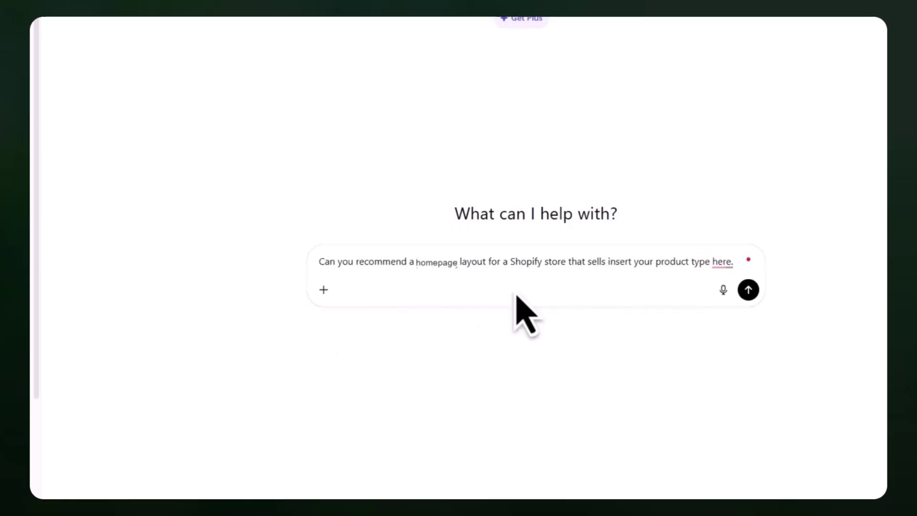
text(ere.)
key(shift+Return)
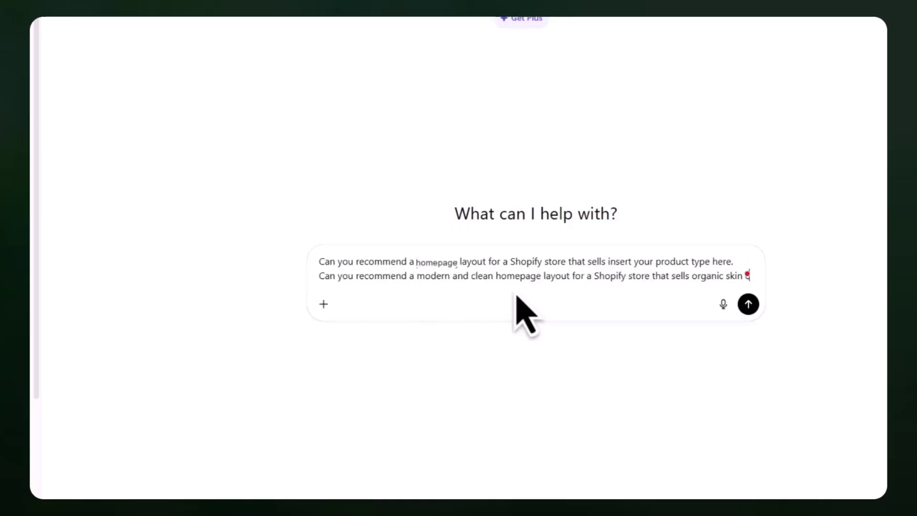
text(are product?)
key(Return)
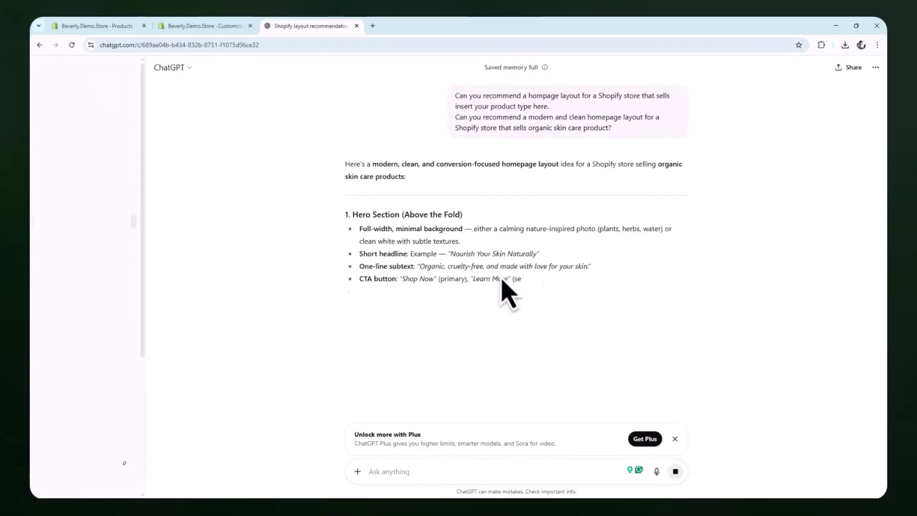
scroll(473, 230, down, 1)
scroll(474, 234, down, 3)
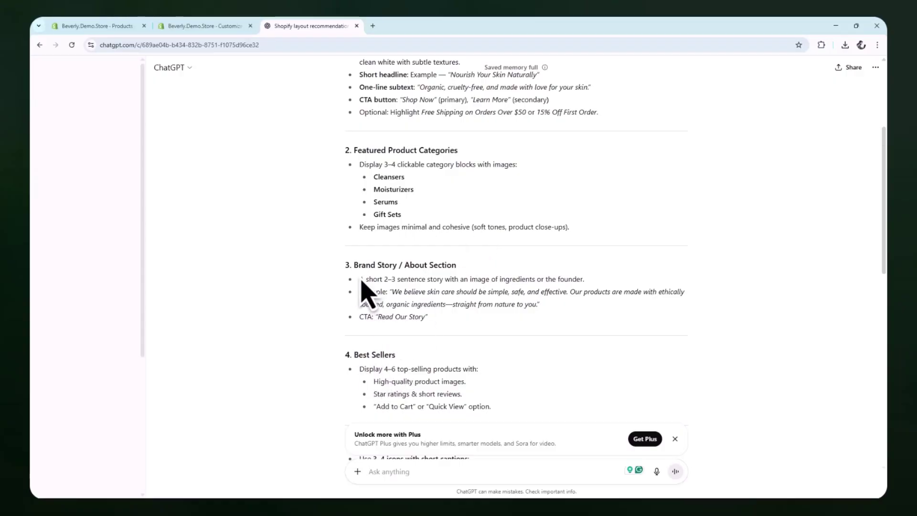
scroll(461, 305, down, 4)
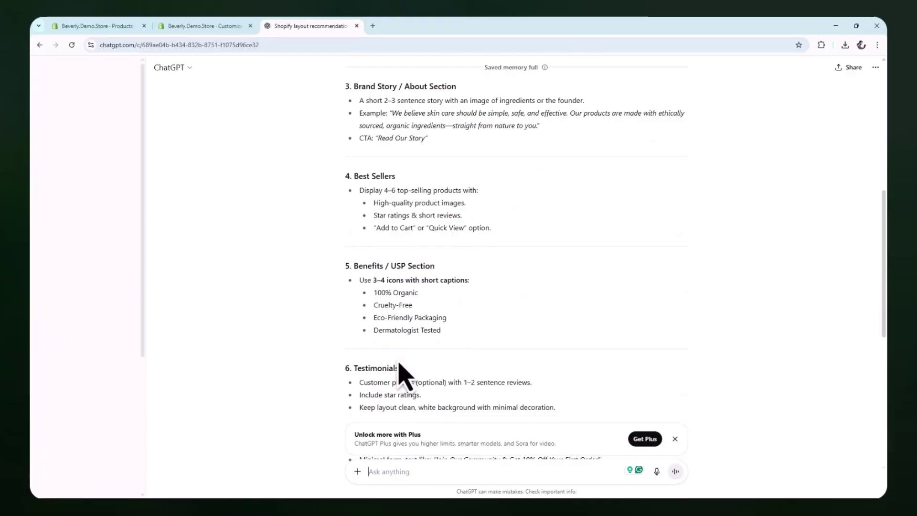
scroll(393, 368, down, 4)
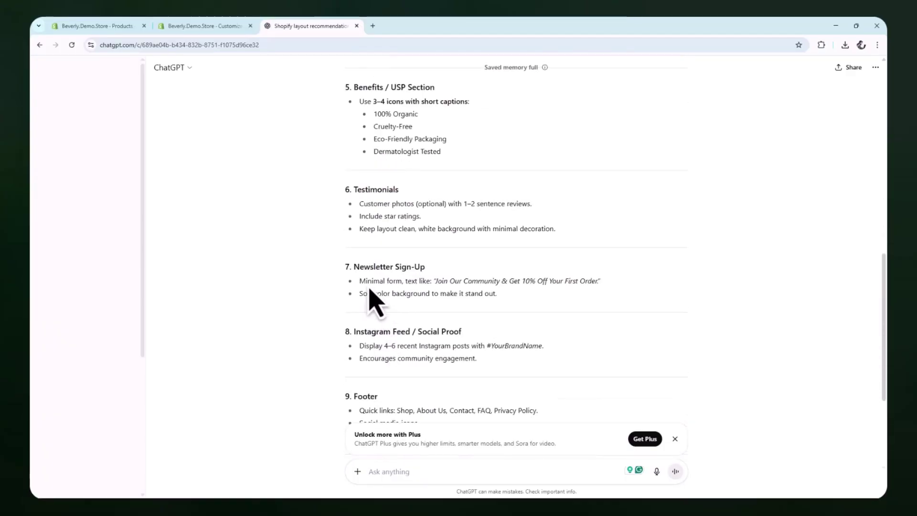
scroll(446, 377, down, 3)
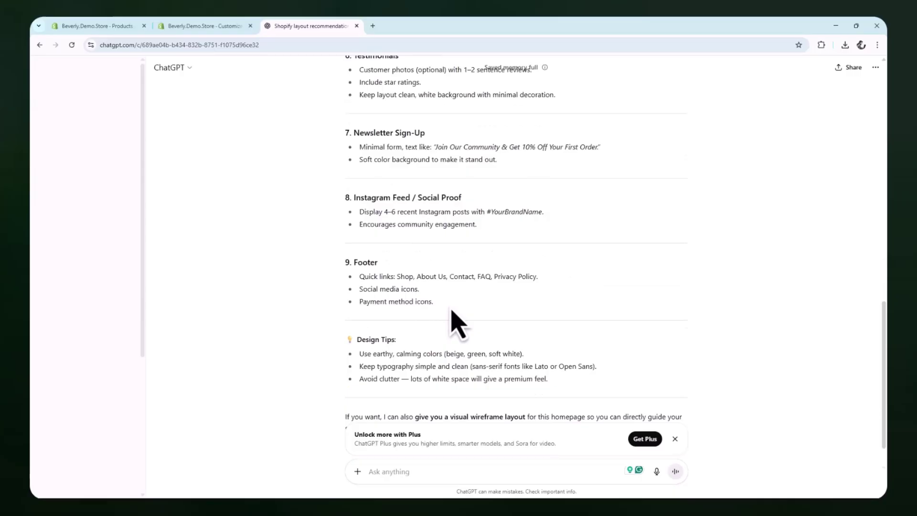
- Set the pexels-daria skin care photo as Image 1 of the home page image banner
click(210, 26)
click(278, 124)
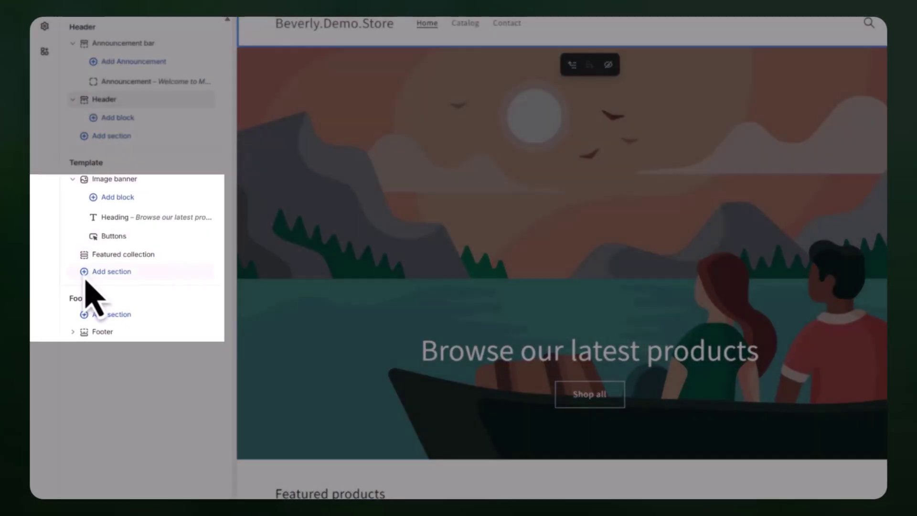
click(111, 271)
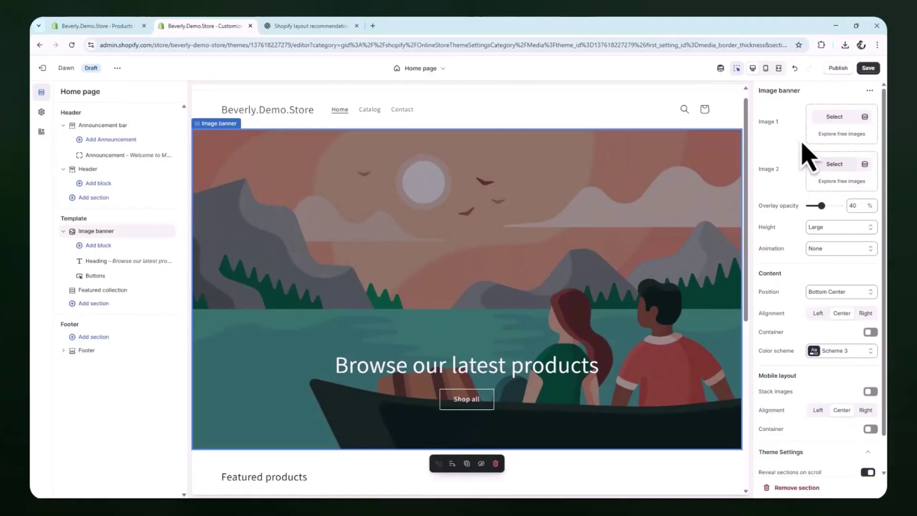
click(834, 117)
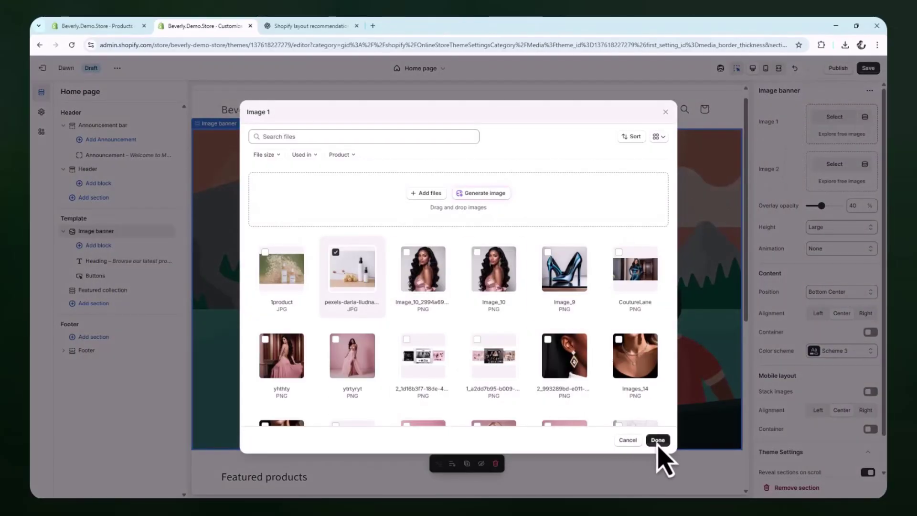
click(658, 440)
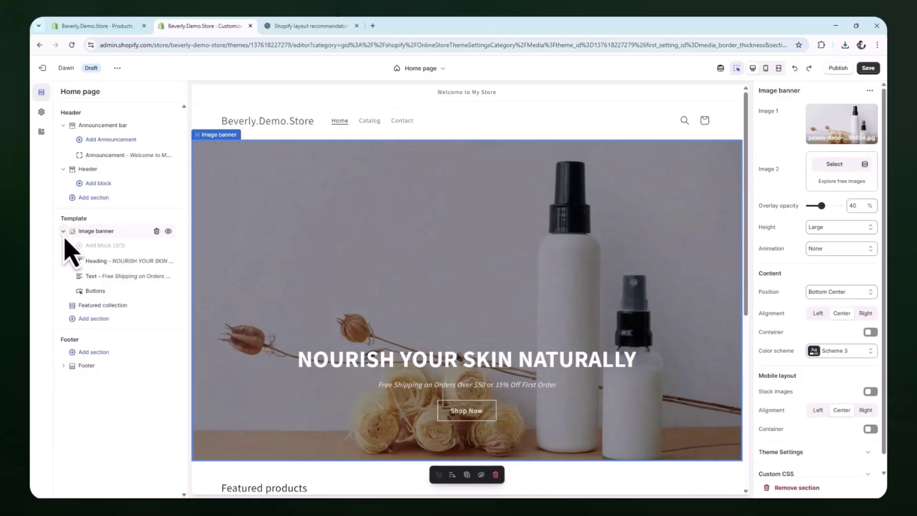
- Add an Image with text section below the banner and edit its Skin Care text
click(74, 306)
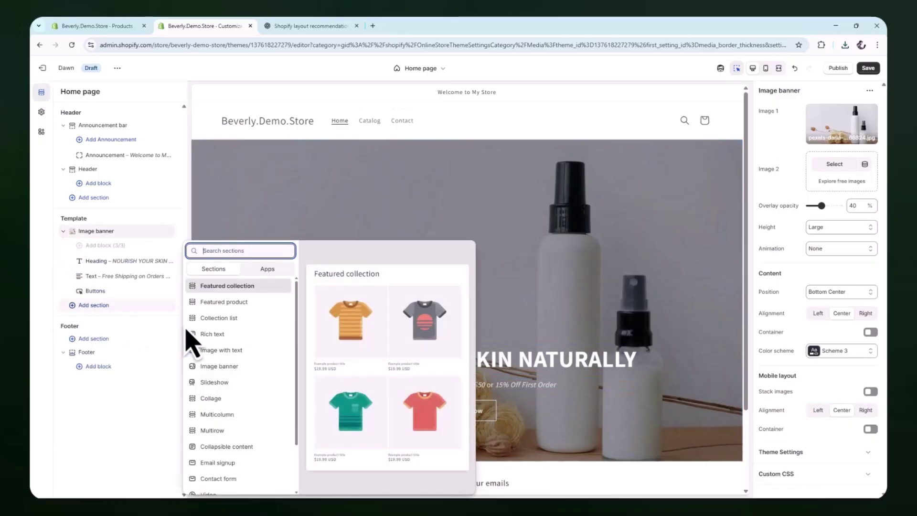
click(209, 356)
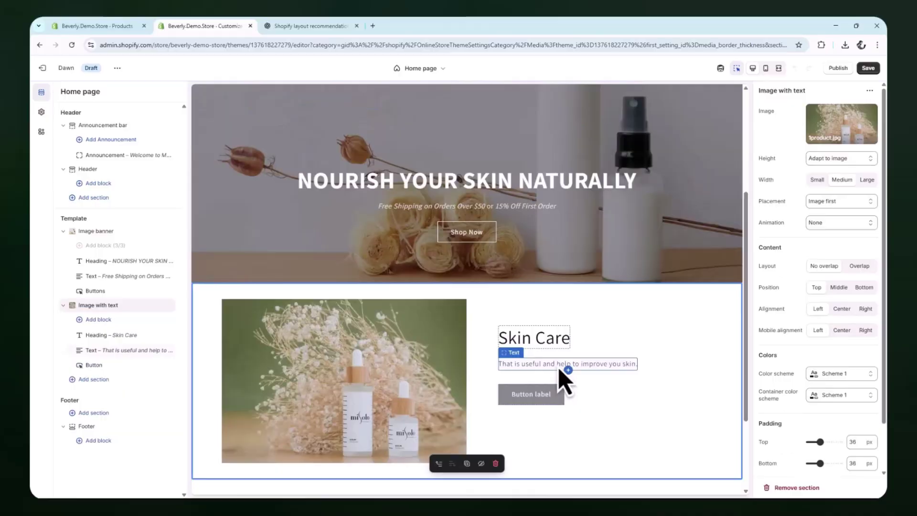
click(554, 367)
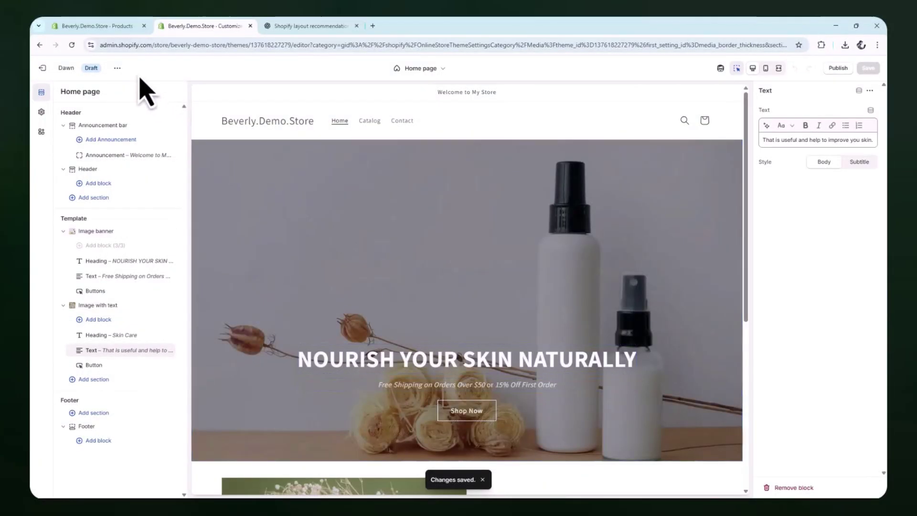
- Create a new product titled 'Comfort Fit Wireless Headphones' and start uploading its media
click(102, 27)
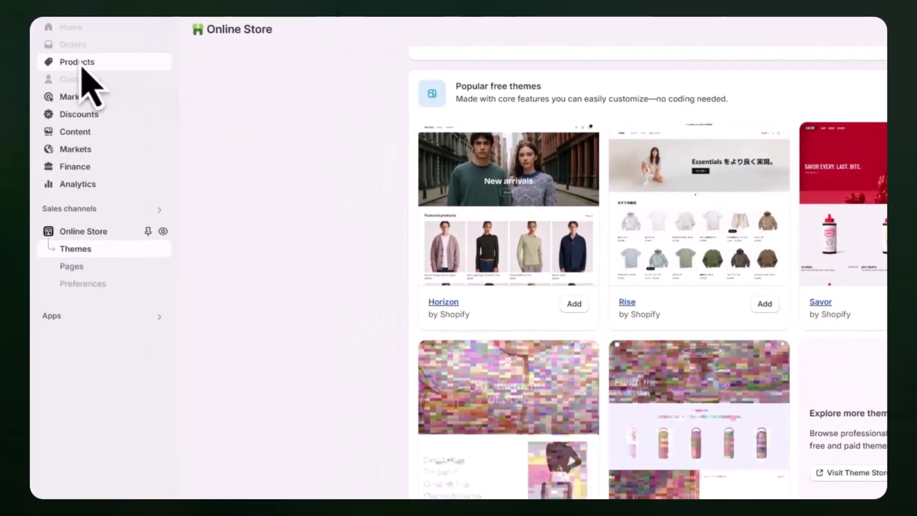
click(81, 67)
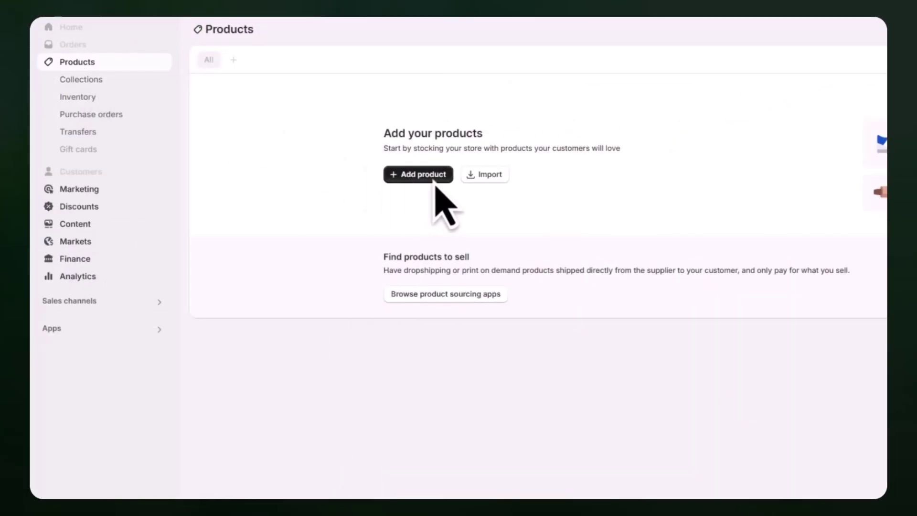
click(420, 174)
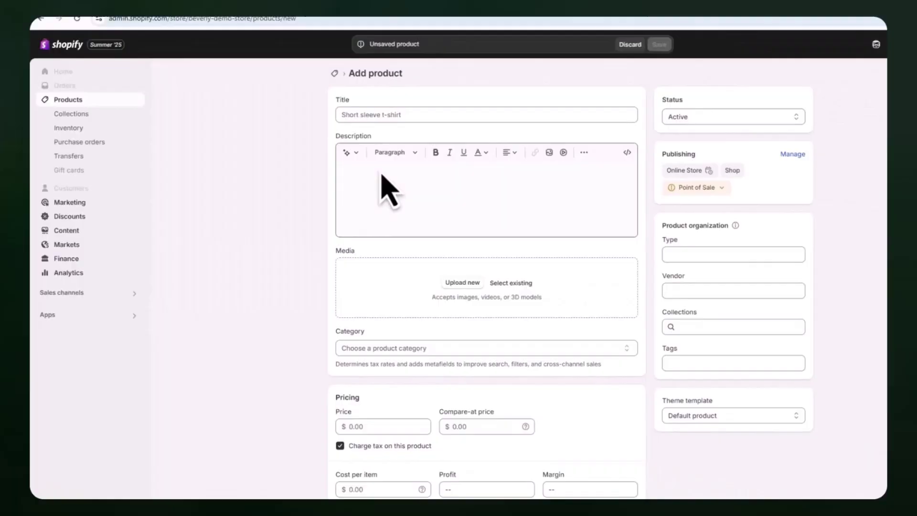
click(382, 135)
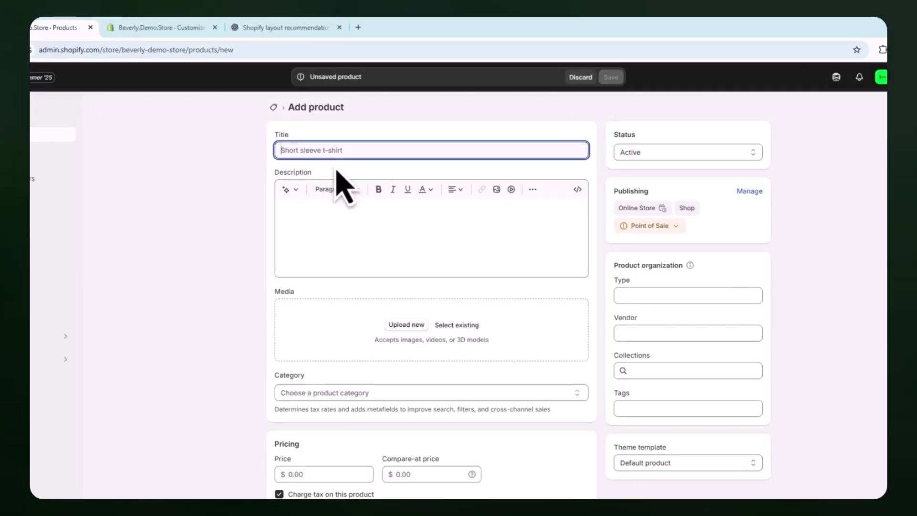
text(ort Fit Wireless Headphones)
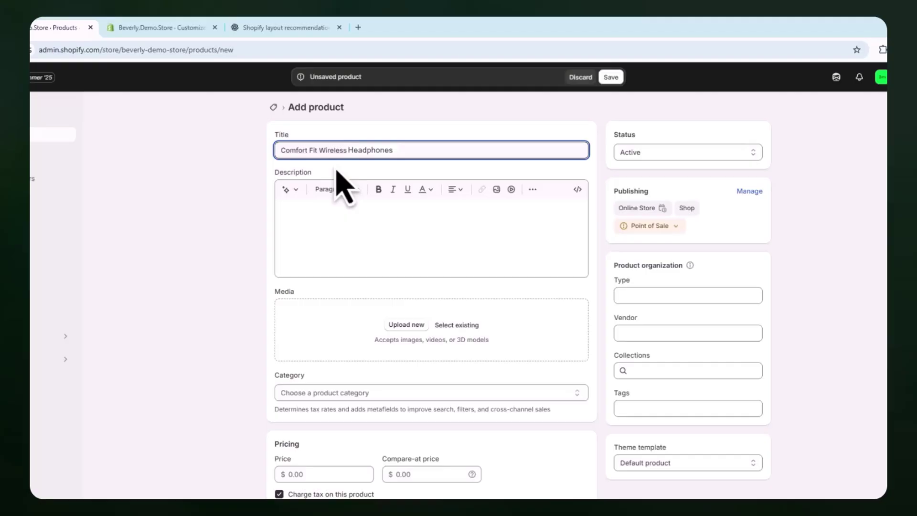
click(405, 329)
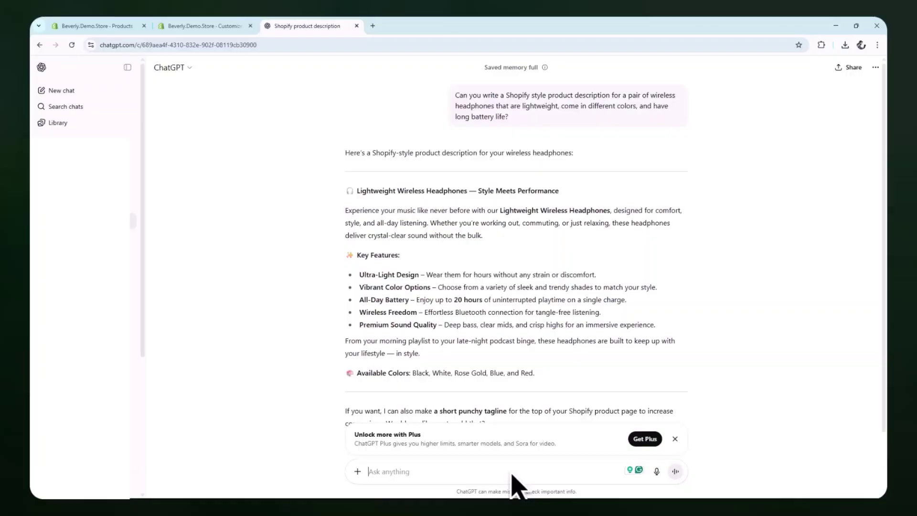
- Copy ChatGPT's headphones description and paste it into the product's Description field
key(ctrl+c)
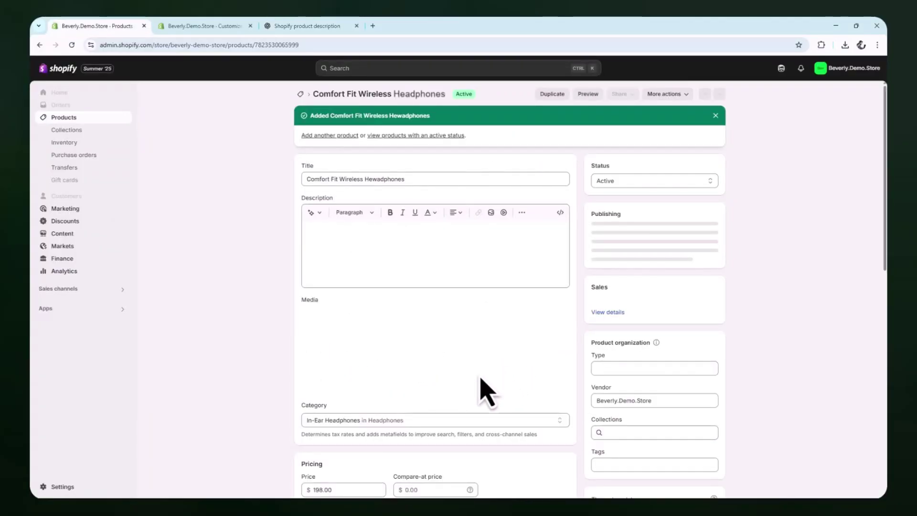
key(ctrl+v)
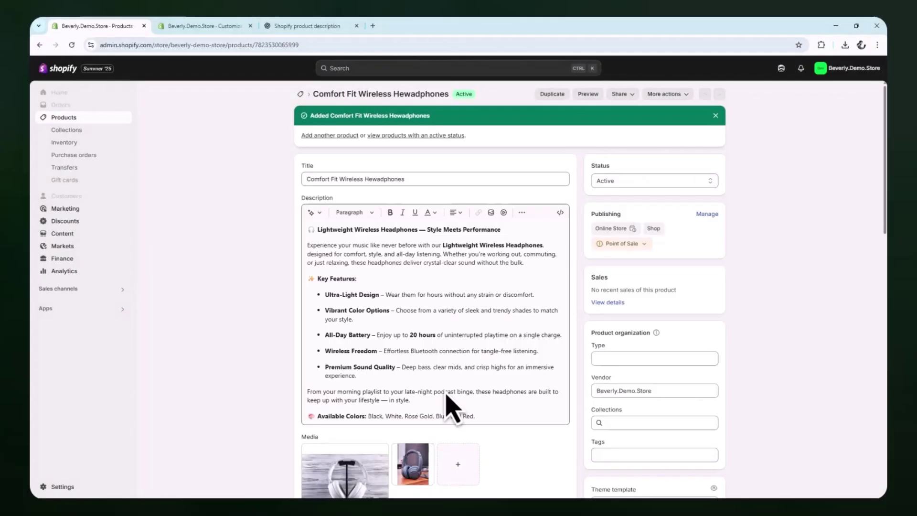
- Change the price from 198.00 to 190.00 and set the compare-at price to 200.00
scroll(447, 394, down, 7)
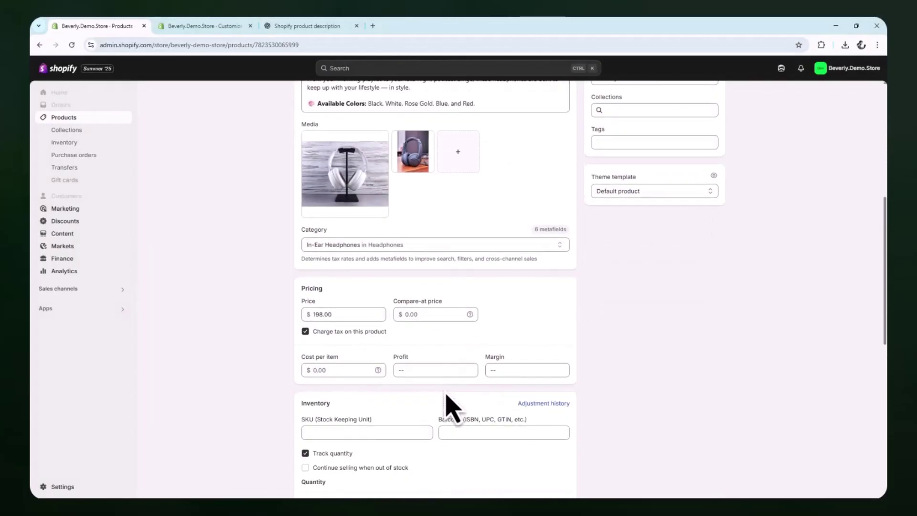
double_click(367, 315)
click(459, 432)
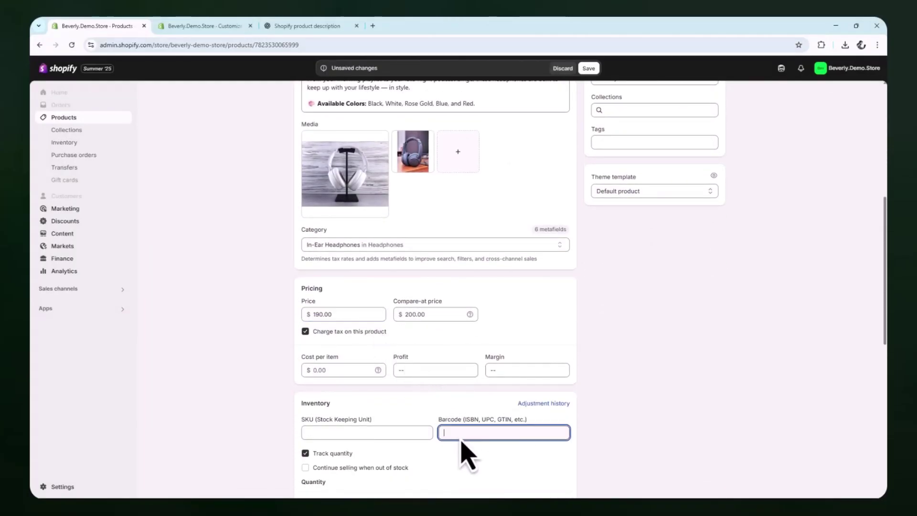
- Discard a trial stock adjustment, then save the headphones product and preview it on the storefront
scroll(449, 420, down, 3)
click(523, 350)
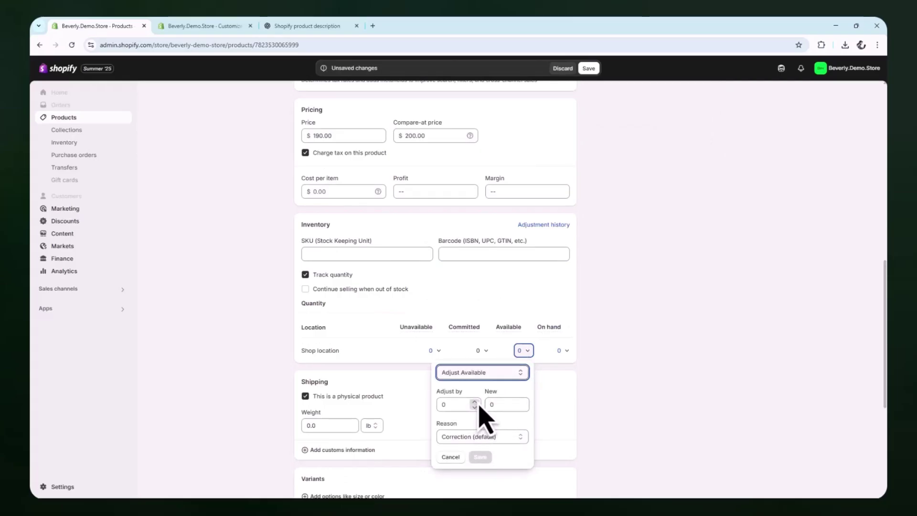
click(475, 402)
click(344, 444)
scroll(514, 235, up, 7)
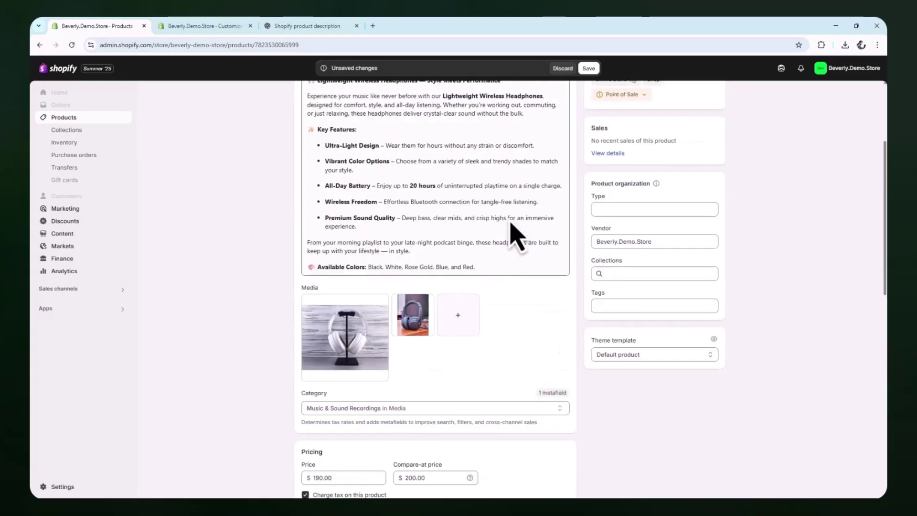
click(596, 70)
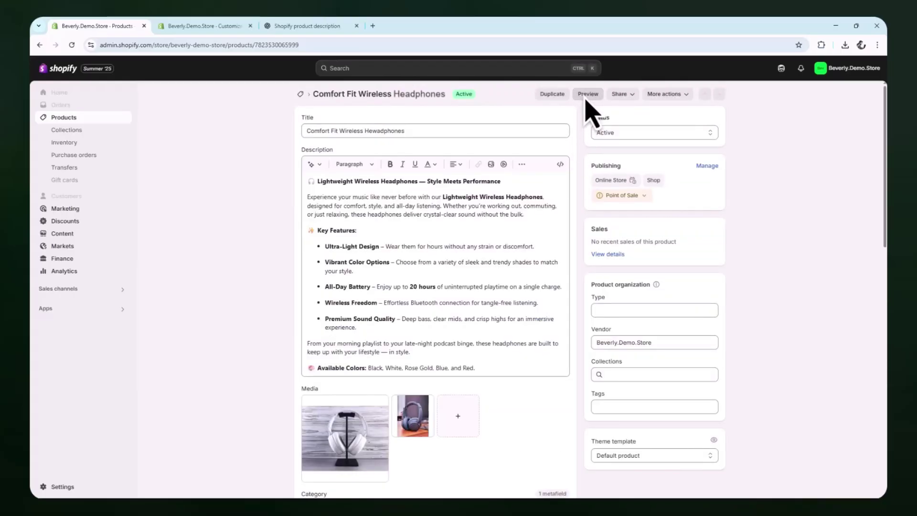
click(587, 94)
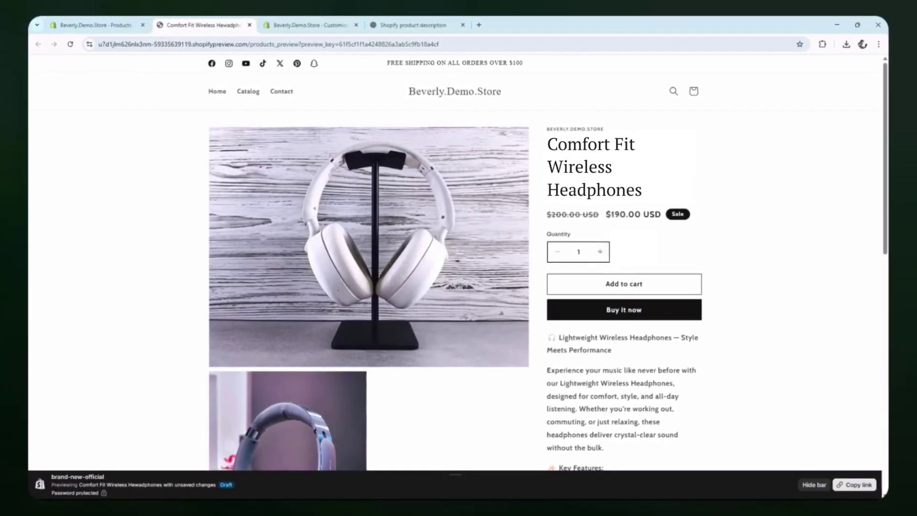
- Scroll down through the headphones product's storefront preview
scroll(573, 375, down, 4)
scroll(577, 376, down, 6)
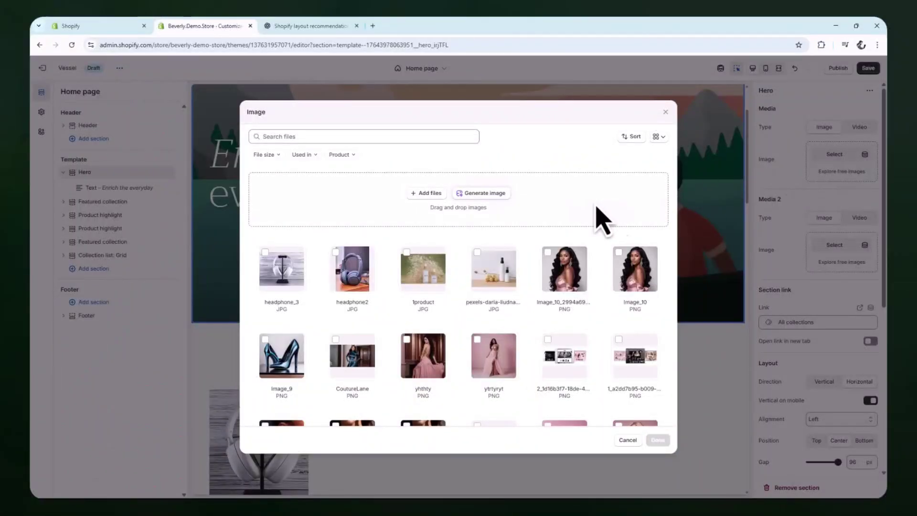
- Choose Generate image to create the Hero section image with AI
click(475, 195)
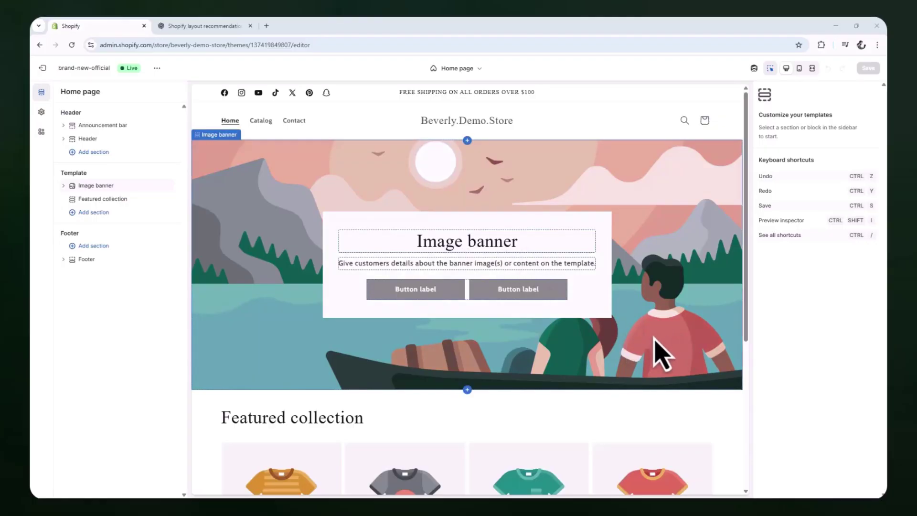
- Add the free Vessel theme to the theme library and open it for customizing
scroll(652, 351, down, 5)
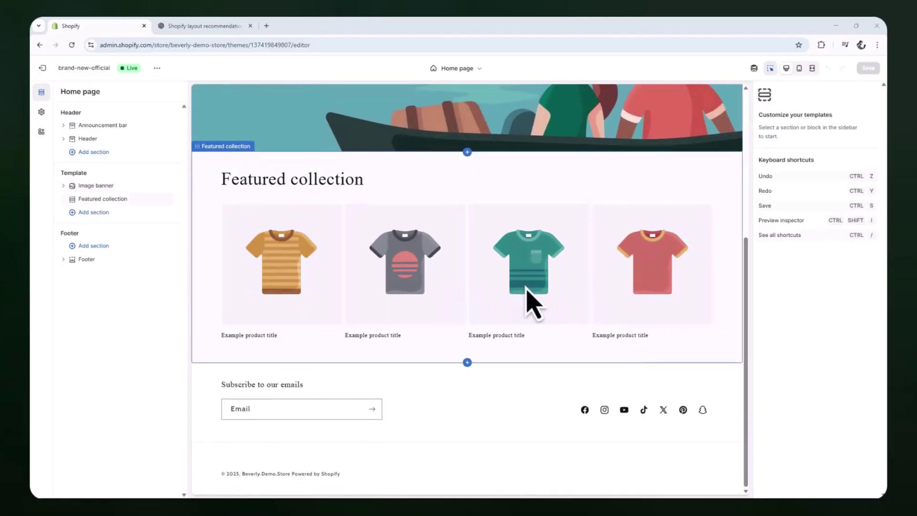
key(alt+Left)
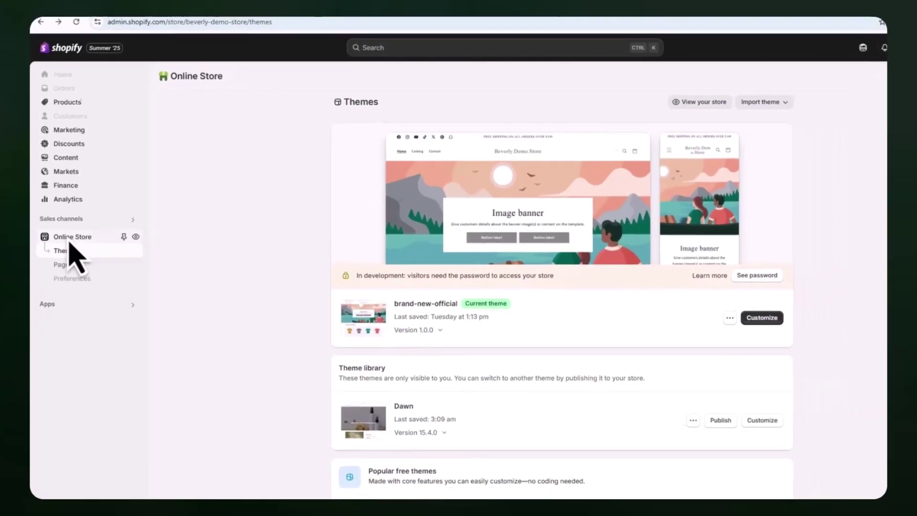
scroll(382, 377, down, 7)
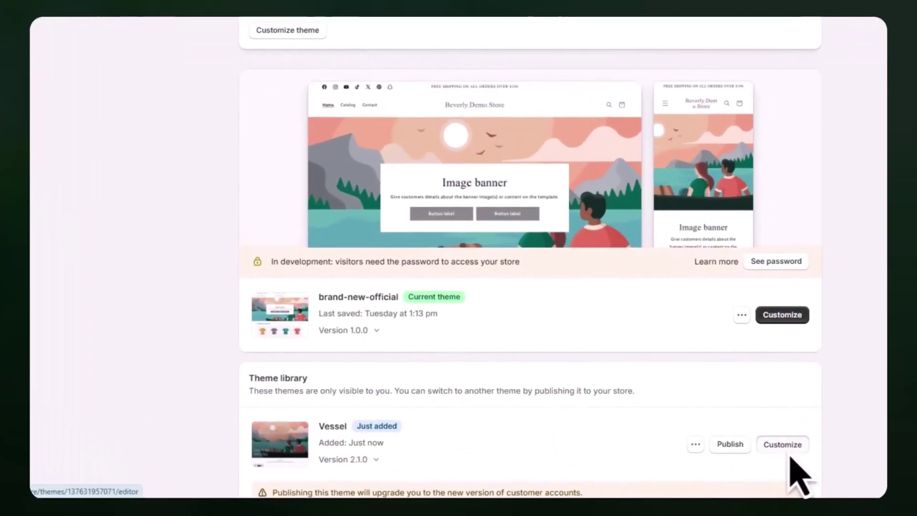
click(785, 452)
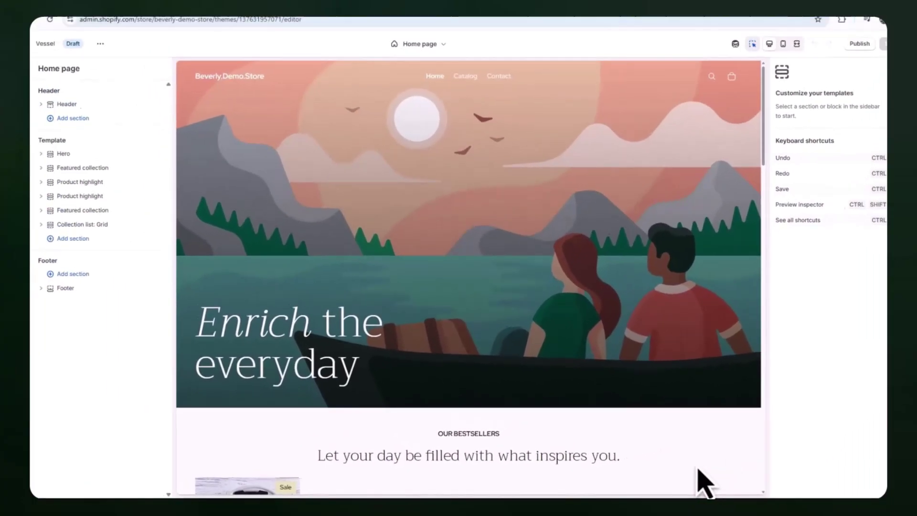
- Add a second Hero section to the Vessel home page, then undo it with Ctrl+Z
click(464, 275)
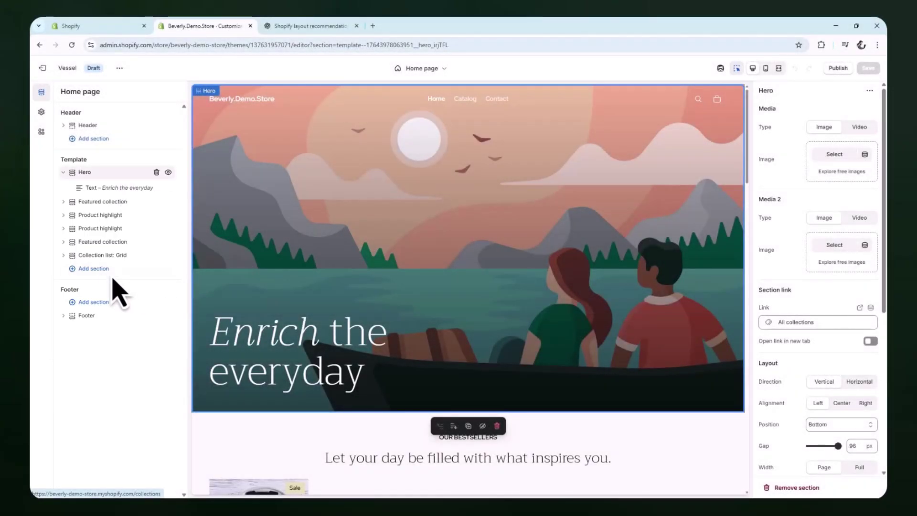
click(75, 270)
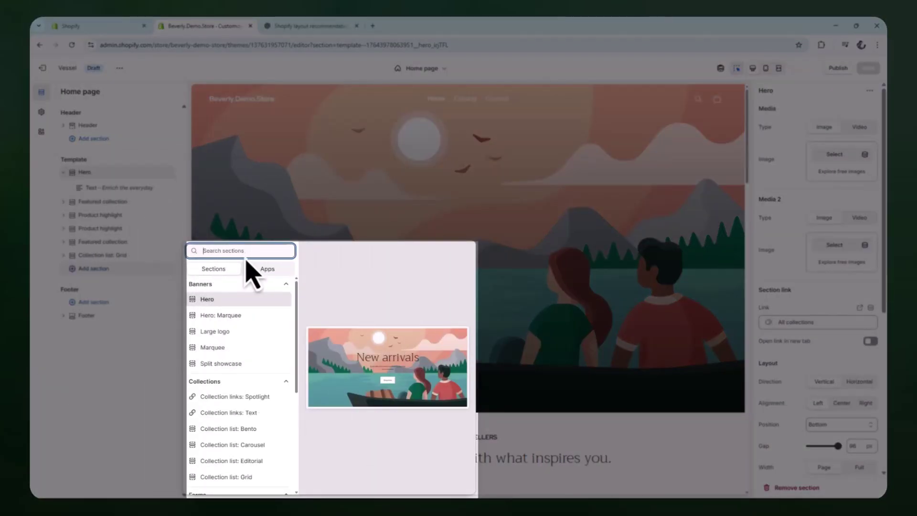
click(222, 303)
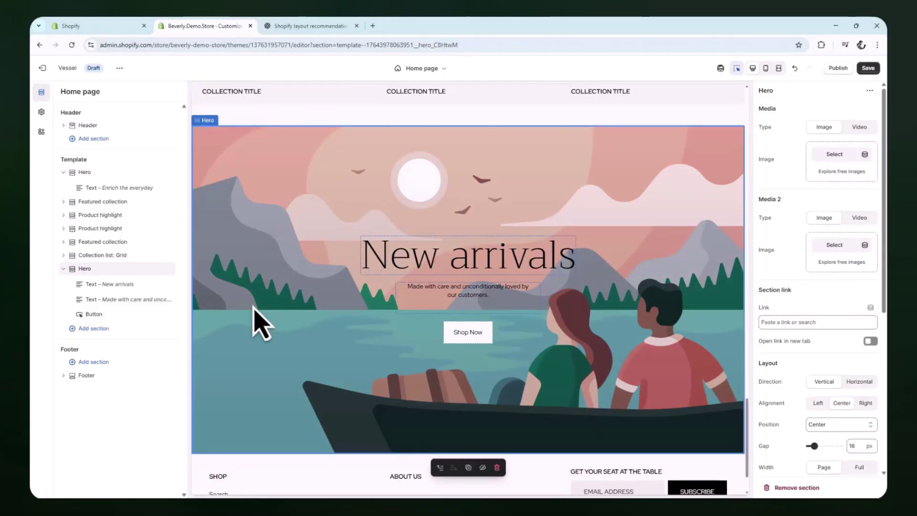
key(ctrl+z)
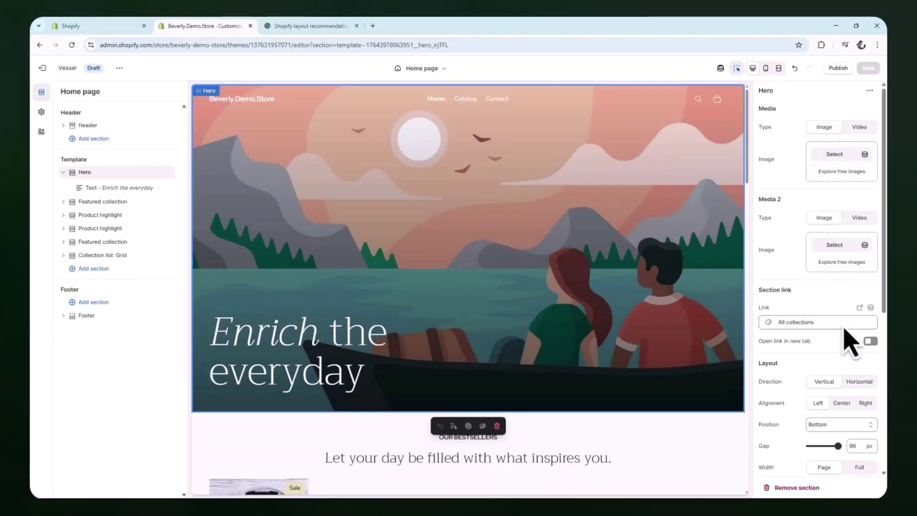
- Set the hero's layout direction to Horizontal and start AI generation for its main image
click(860, 382)
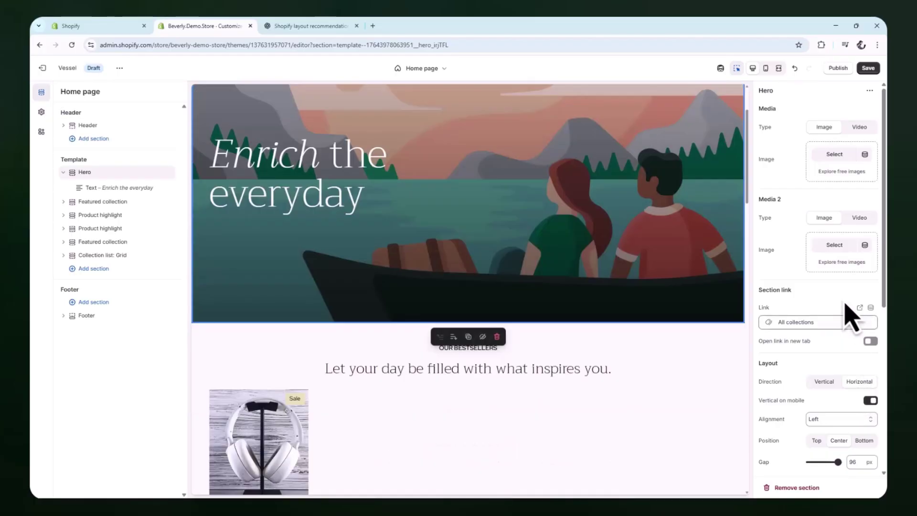
click(832, 158)
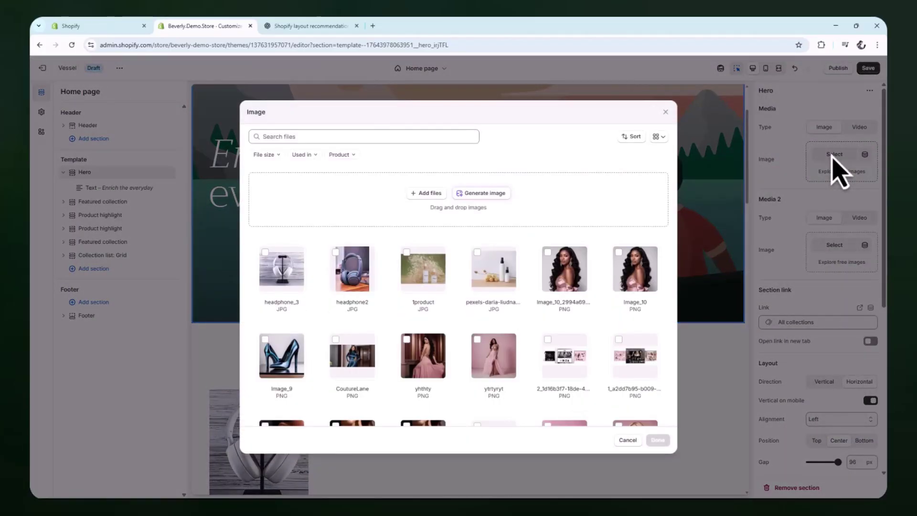
click(474, 196)
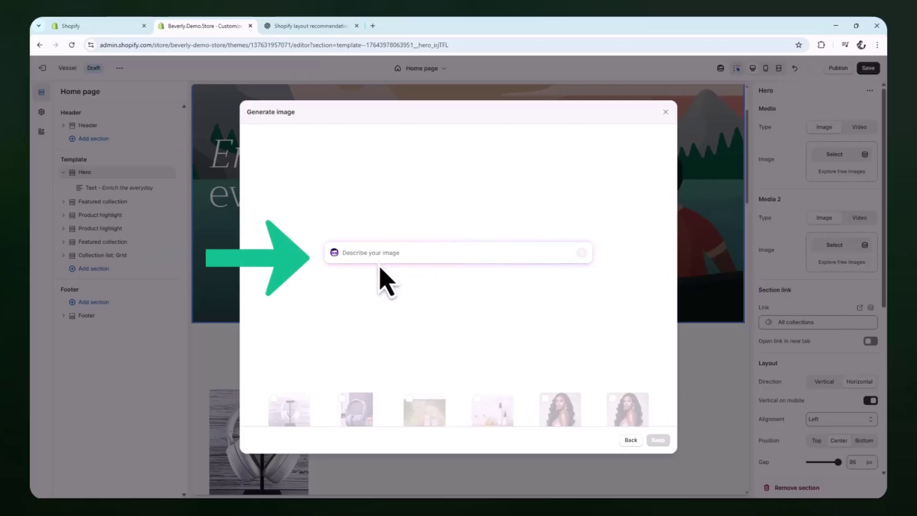
- Generate an AI image from the prompt 'bright photo of gym gear on a clean background'
text(minimalist flat lay)
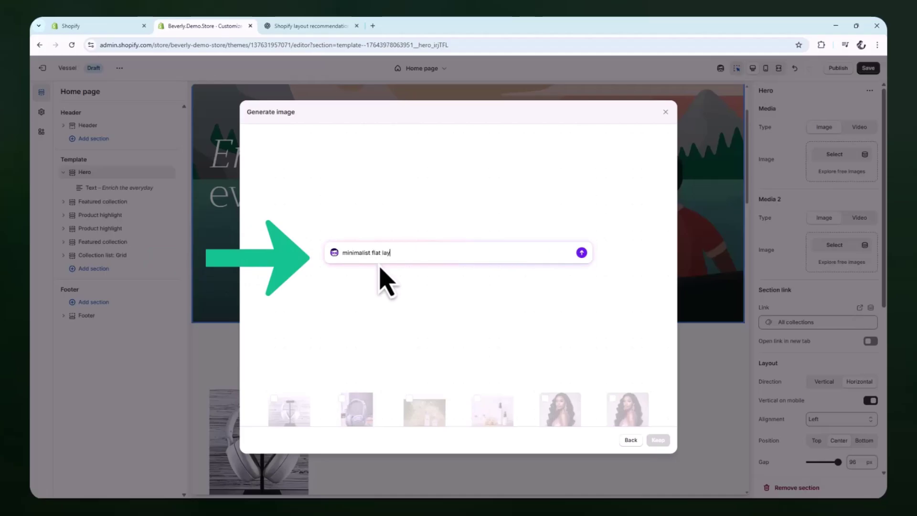
text( photo of soy candles on a white table next to plants)
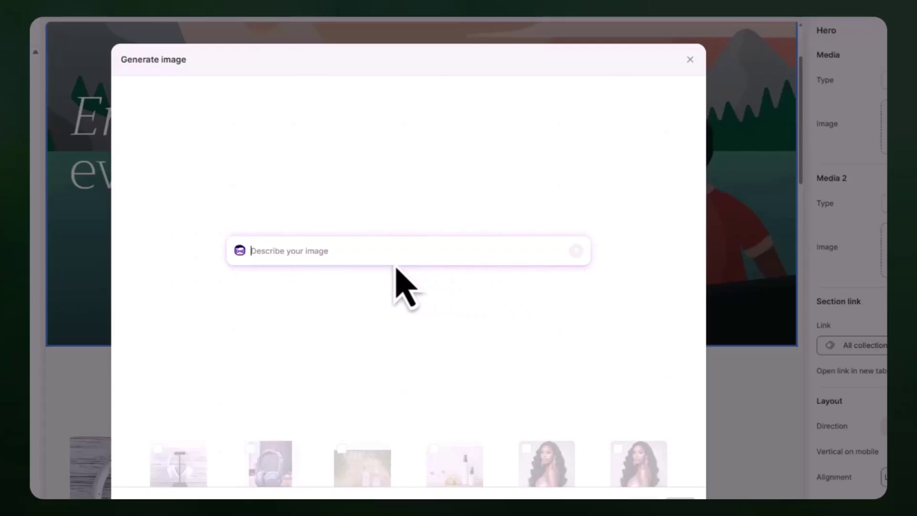
text(bright photo of gym gear on a clean background)
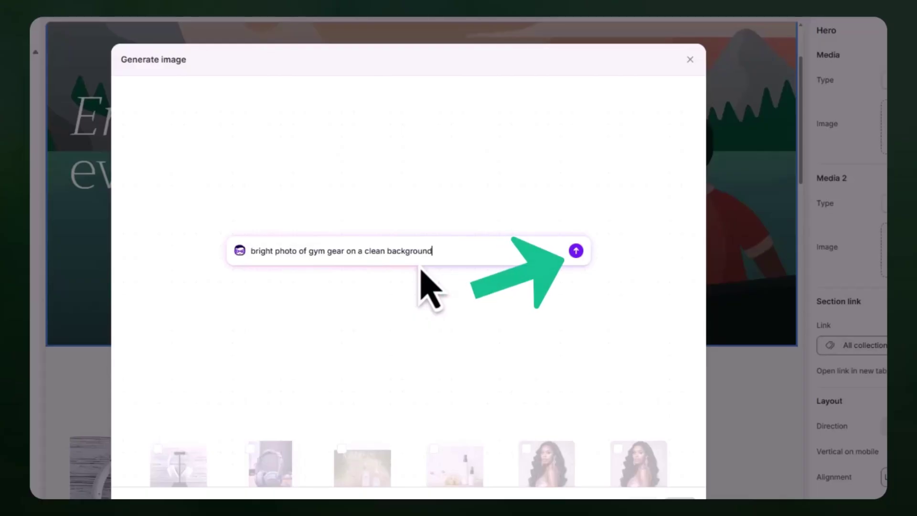
key(Return)
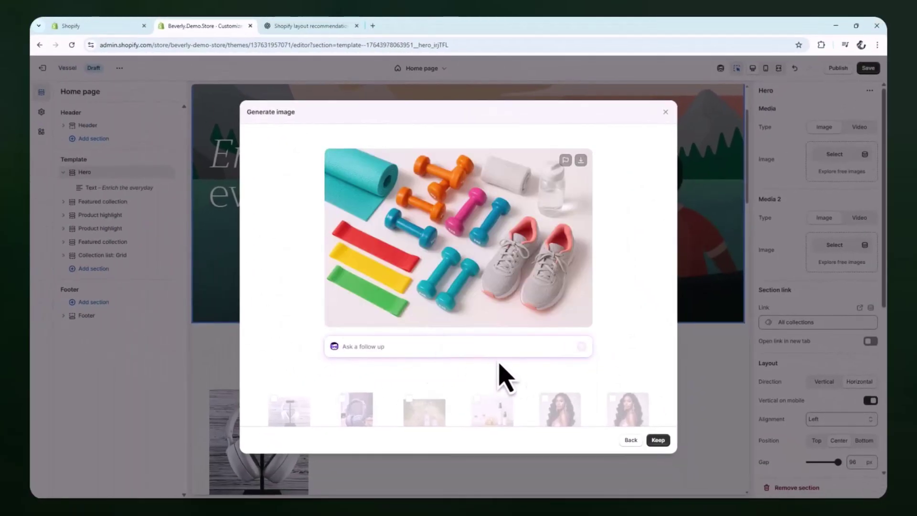
- Keep the generated gym-gear image for the hero, leaving the second media empty
click(651, 438)
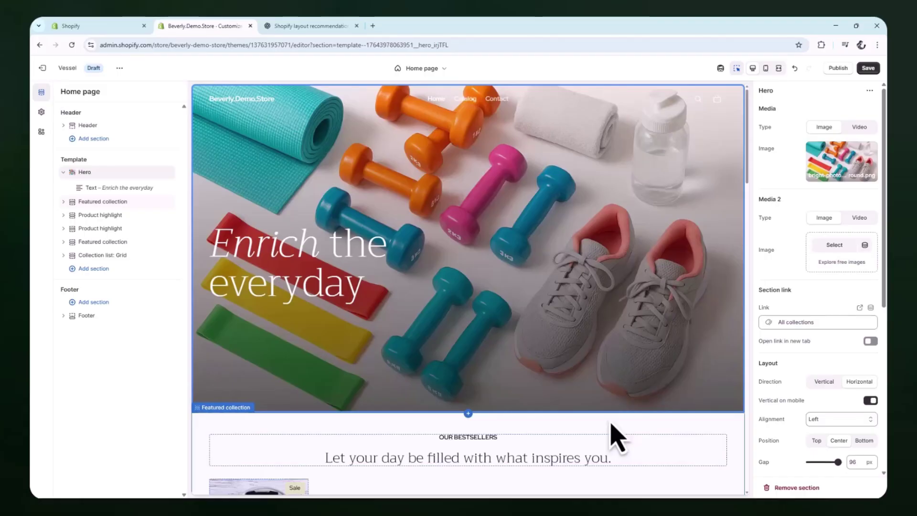
click(838, 250)
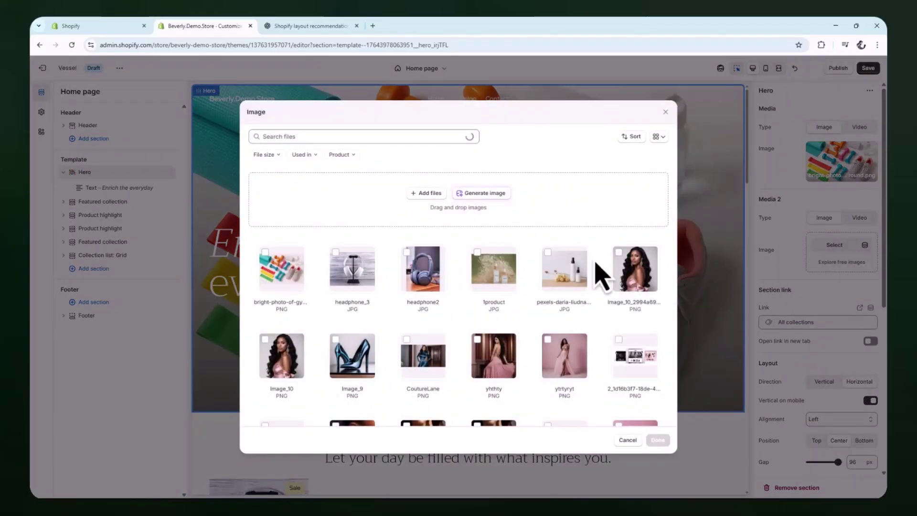
key(Escape)
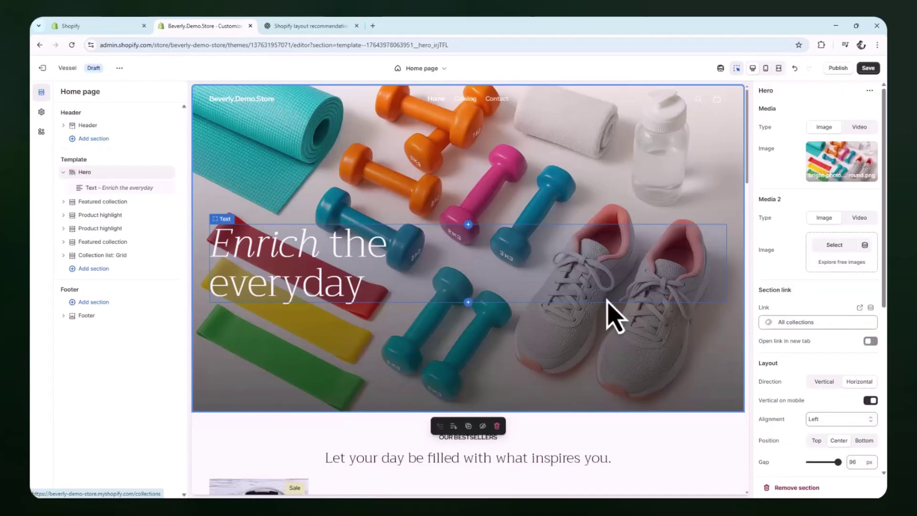
- Rewrite the hero heading 'Enrich the everyday' as 'Gym' over 'Day' on two lines
click(362, 283)
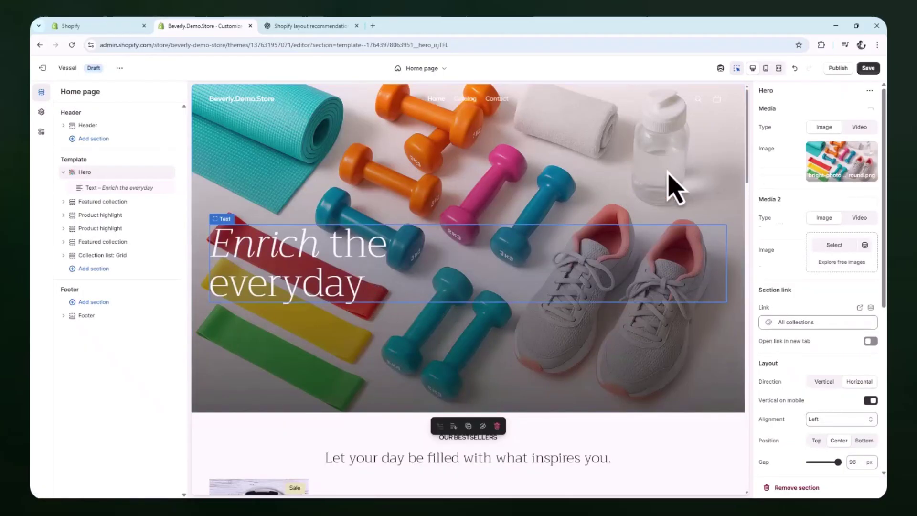
key(ctrl+a)
text(Guy)
key(BackSpace)
key(BackSpace)
text(ym)
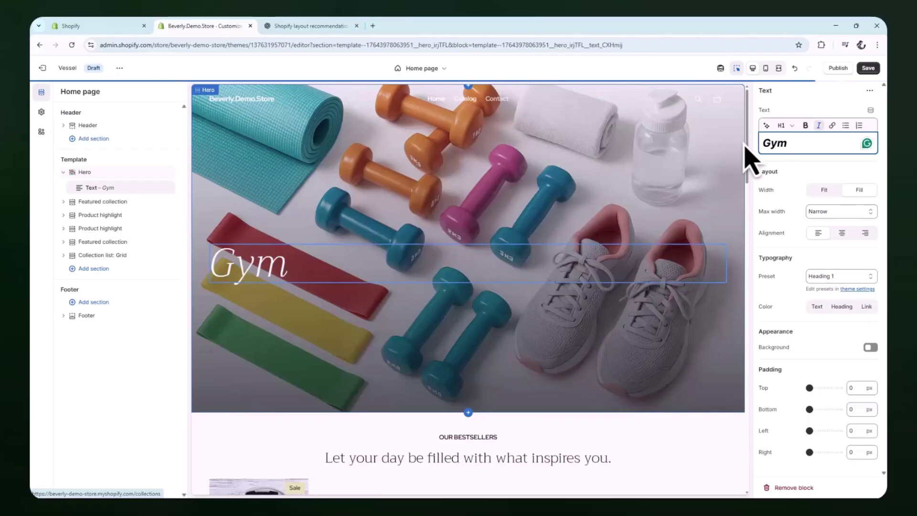
key(Return)
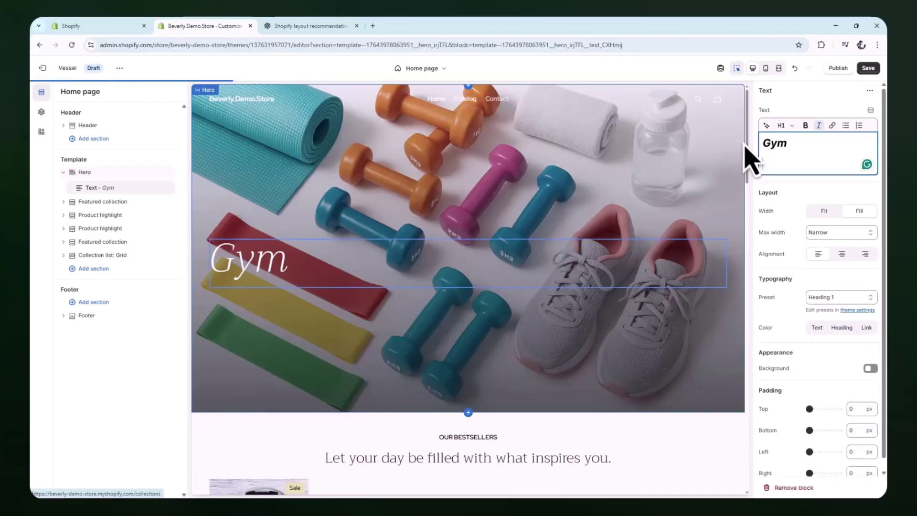
text(day)
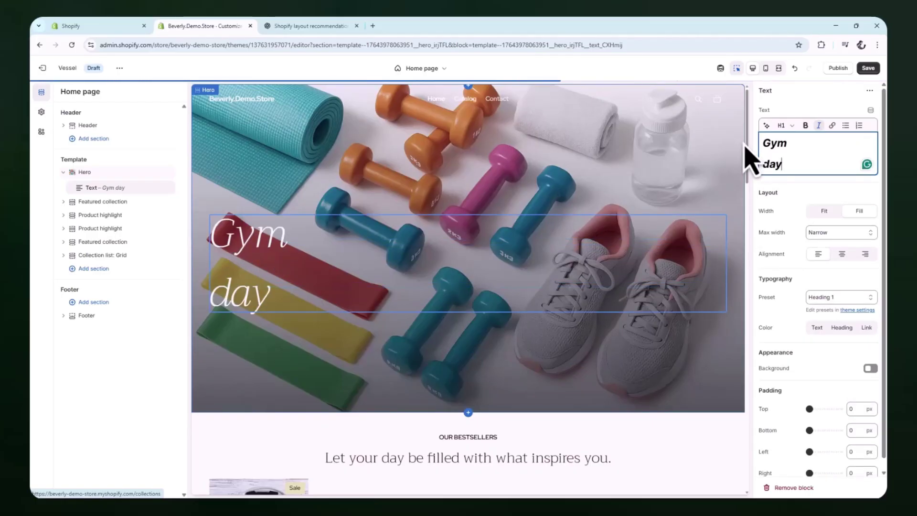
key(BackSpace)
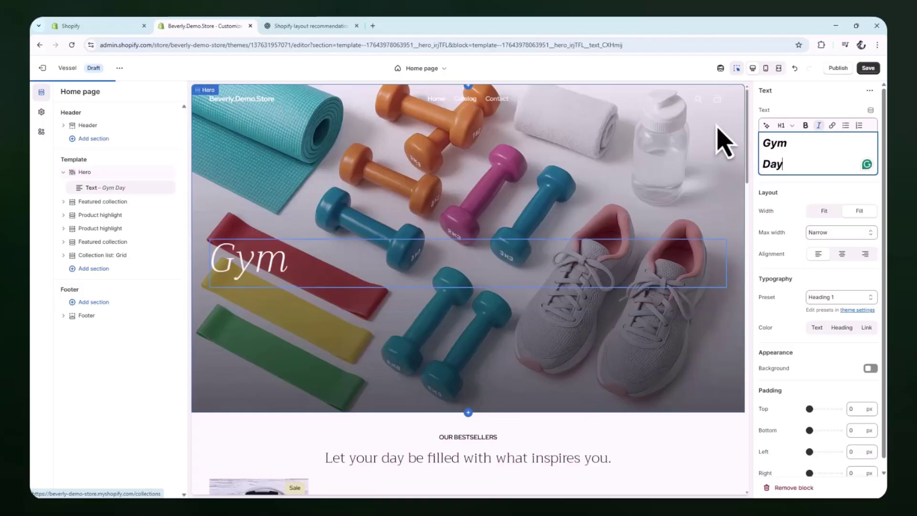
- Switch to the Dawn theme editor and select the Skin Care image-with-text section
click(369, 357)
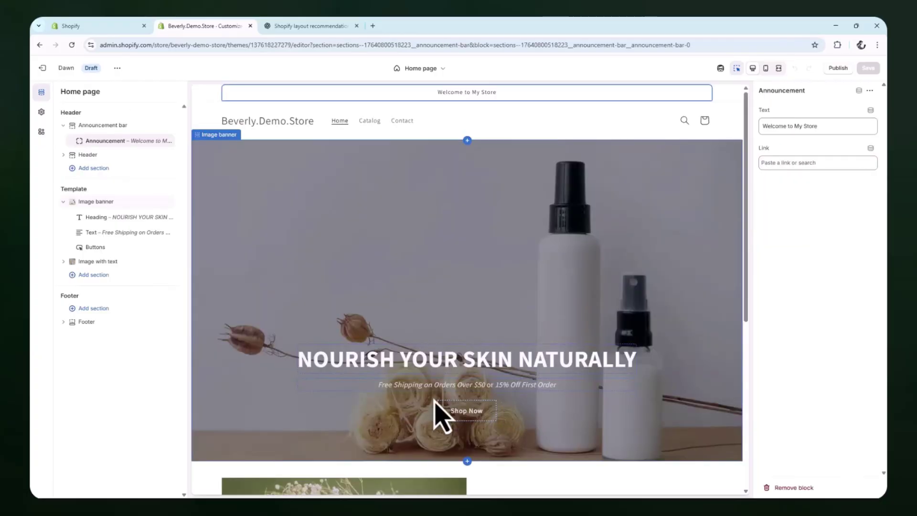
scroll(552, 387, down, 5)
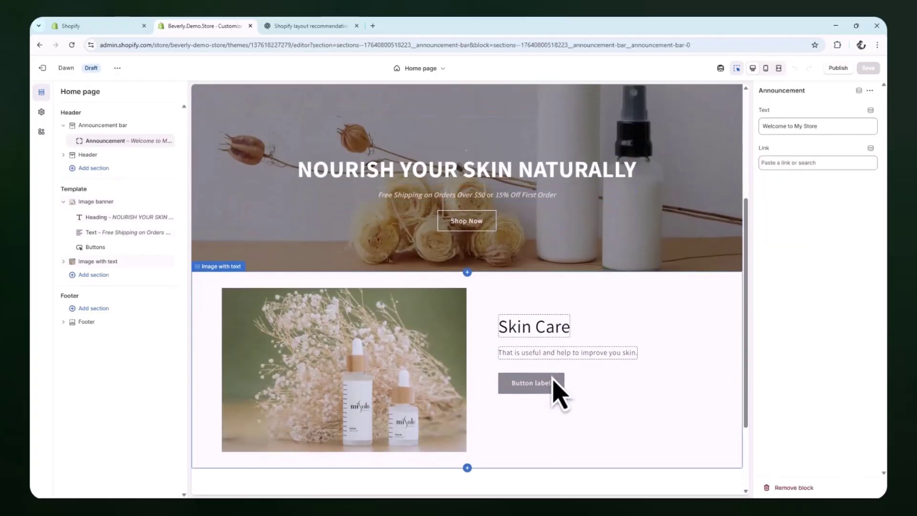
click(403, 351)
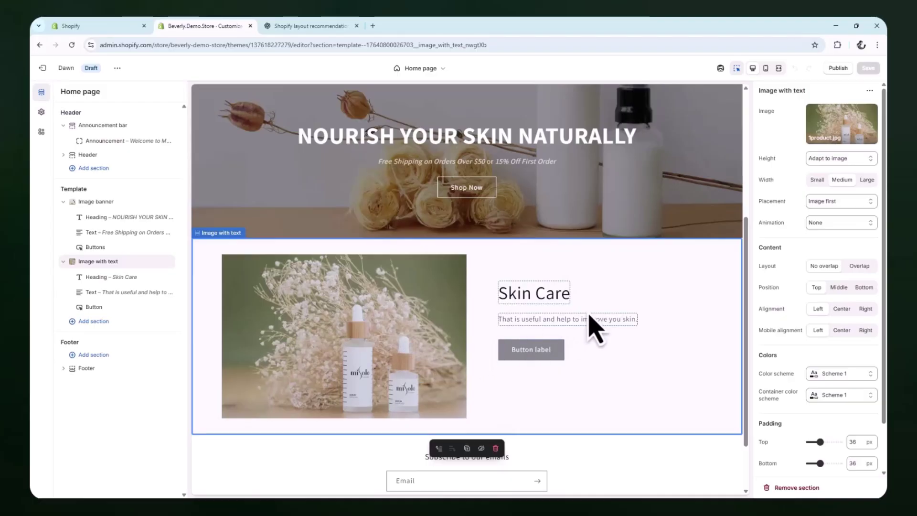
scroll(573, 325, up, 5)
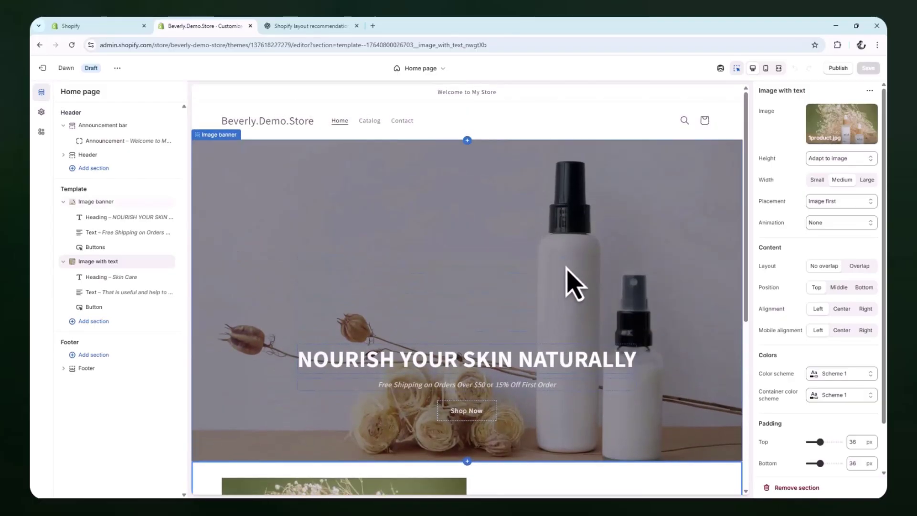
- Open the image library for the NOURISH YOUR SKIN NATURALLY banner's Image 2
click(567, 270)
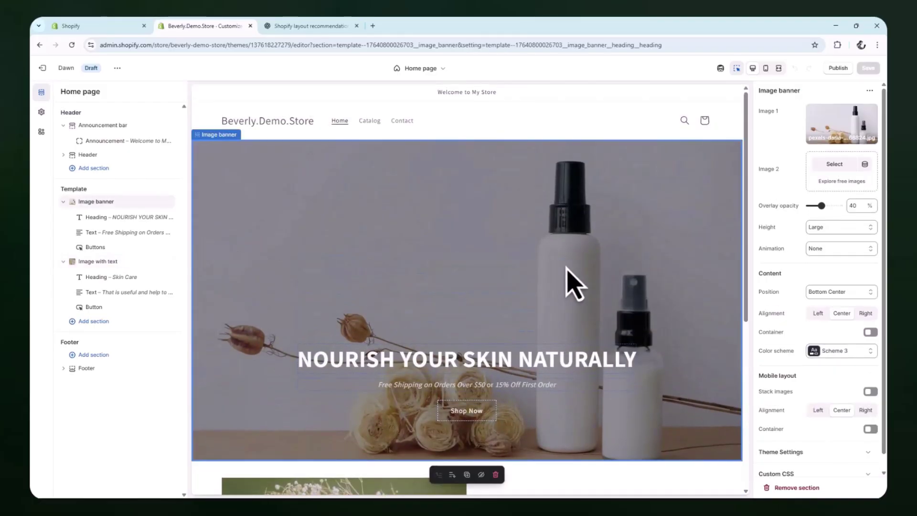
click(836, 165)
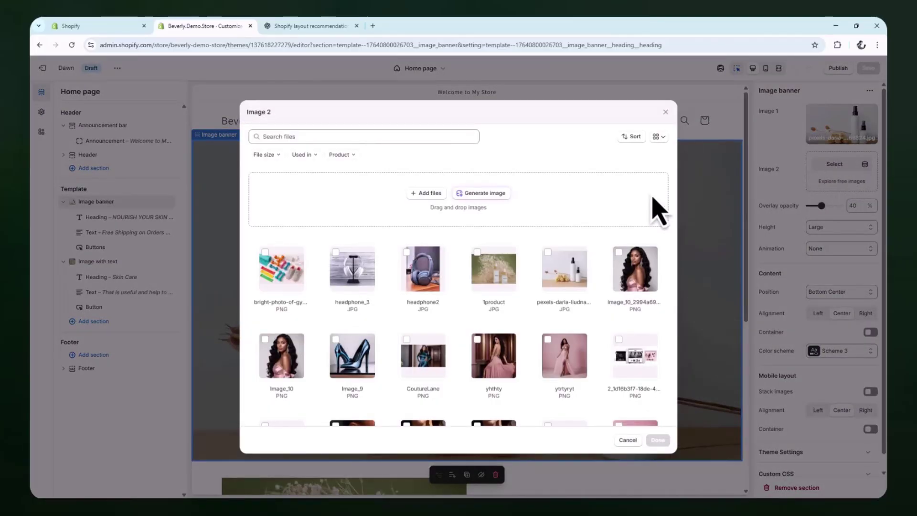
click(497, 196)
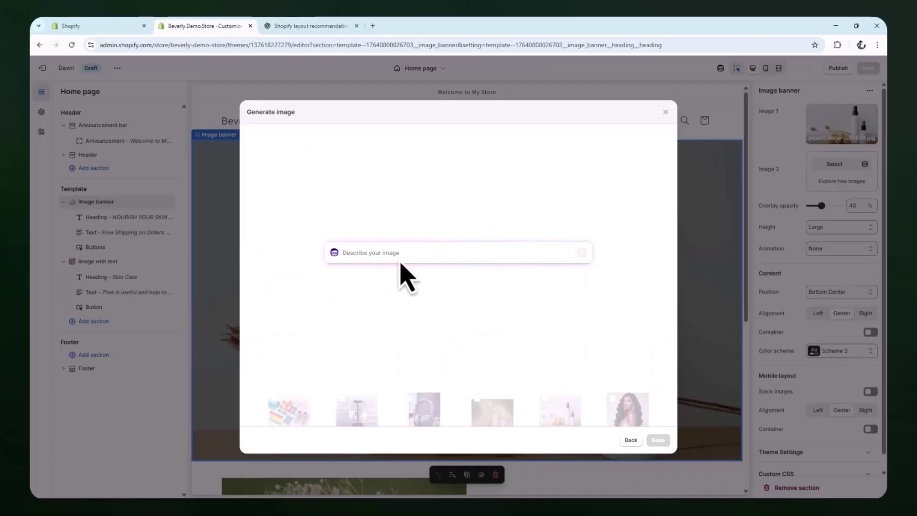
key(Escape)
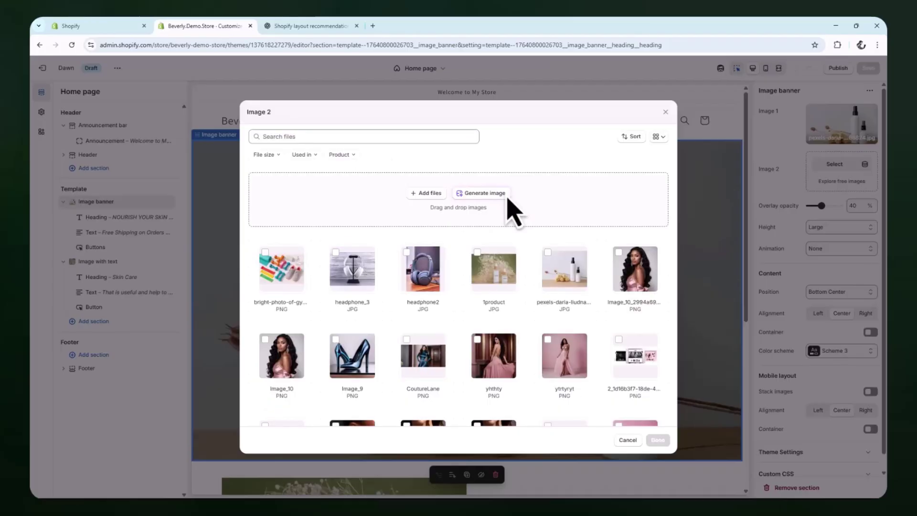